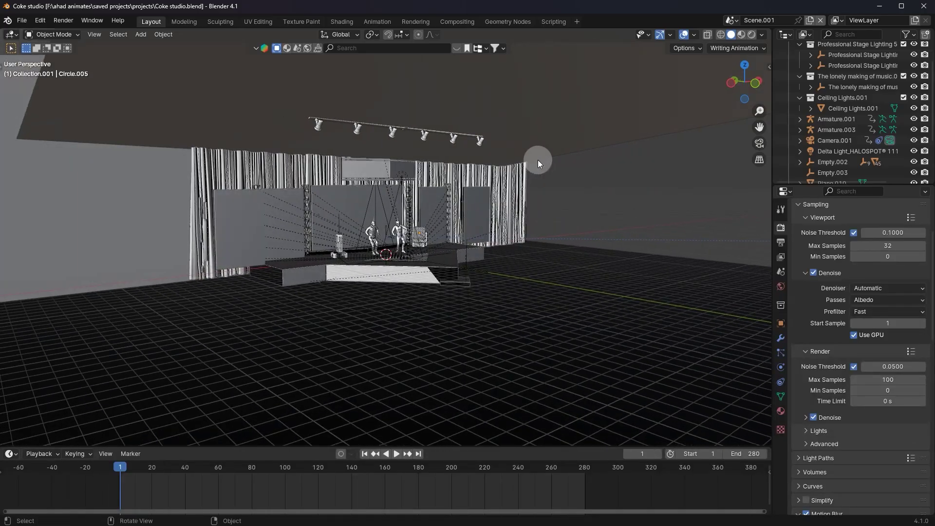
- Examine the concert stage scene, including its dancing characters, overhead box, backdrop screens and platform
scroll(538, 160, down, 6)
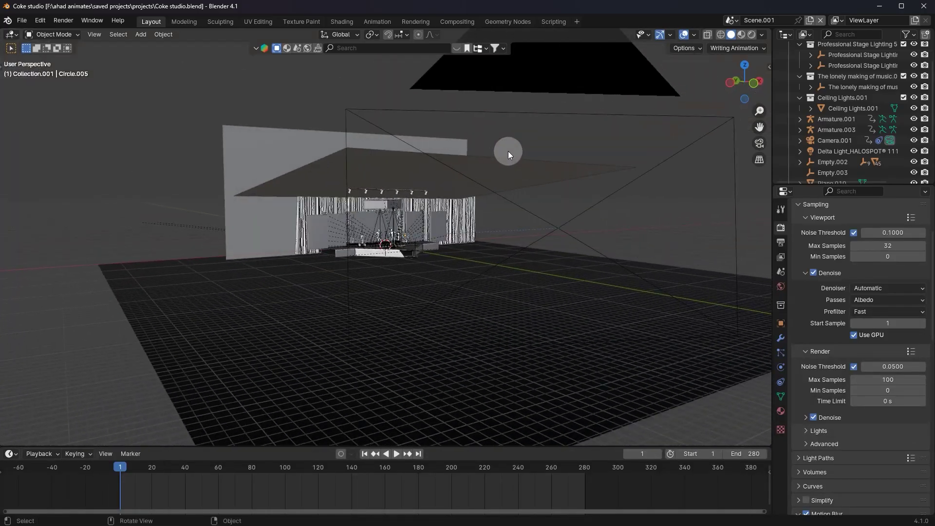
scroll(508, 151, up, 5)
middle_drag(528, 148, 533, 151)
scroll(533, 150, down, 1)
scroll(533, 150, up, 5)
click(443, 286)
scroll(398, 242, up, 4)
click(353, 226)
scroll(353, 226, down, 8)
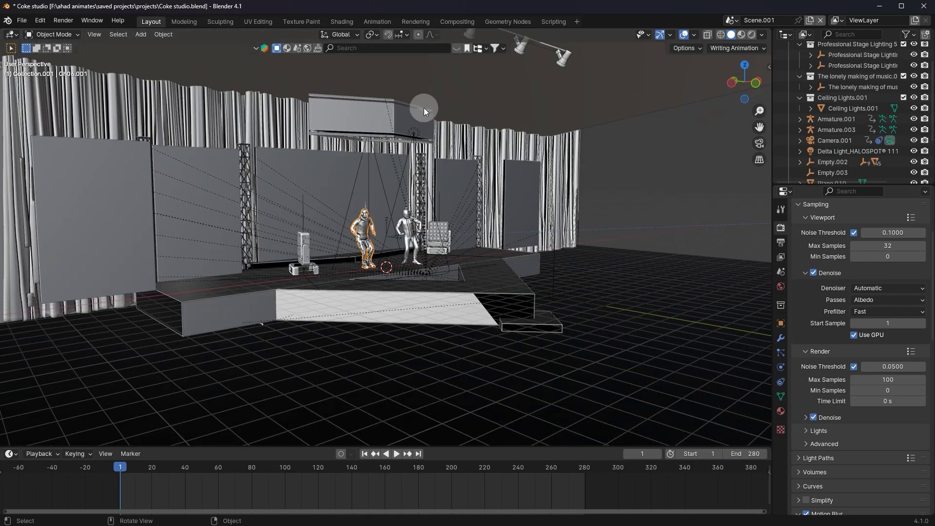
click(429, 81)
middle_drag(550, 115, 494, 324)
scroll(528, 241, up, 3)
scroll(497, 221, up, 4)
click(495, 324)
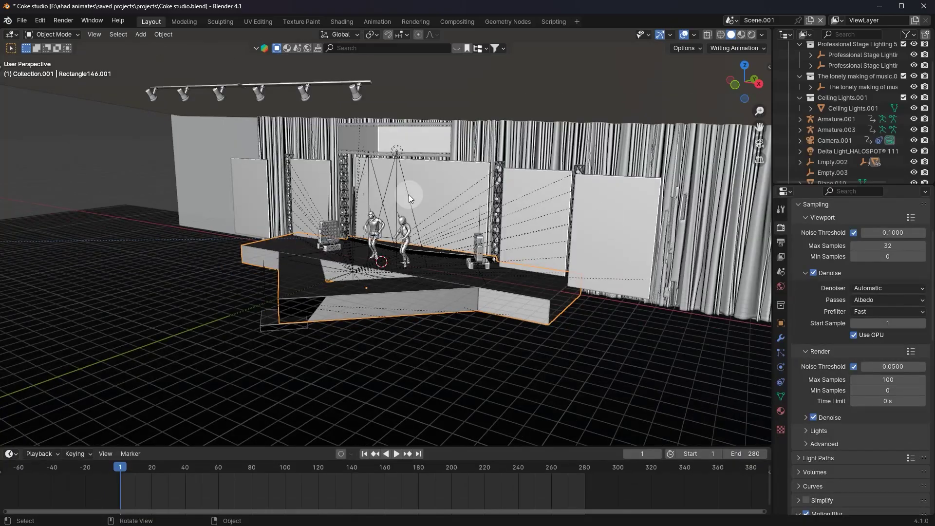
- Inspect the two characters and the spotlights above them from the front of the stage and at an angle
mouse_move(408, 195)
middle_down()
mouse_move(586, 195)
mouse_move(492, 183)
middle_up()
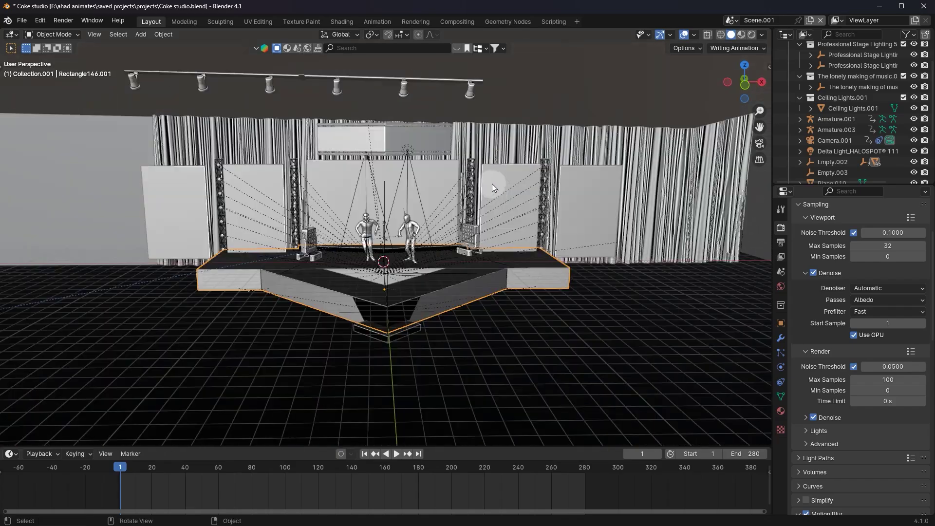
scroll(372, 351, down, 5)
middle_drag(370, 348, 366, 221)
click(363, 220)
scroll(389, 219, up, 3)
click(435, 222)
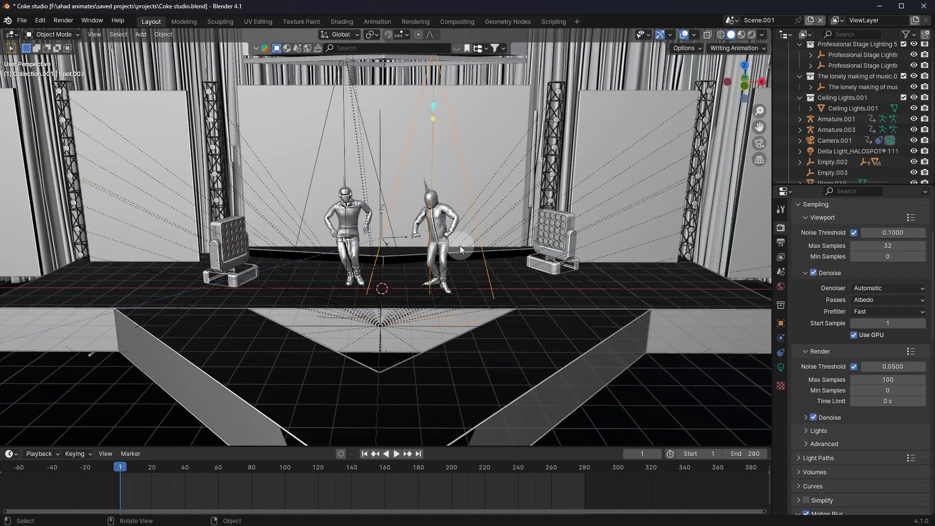
middle_drag(473, 247, 507, 259)
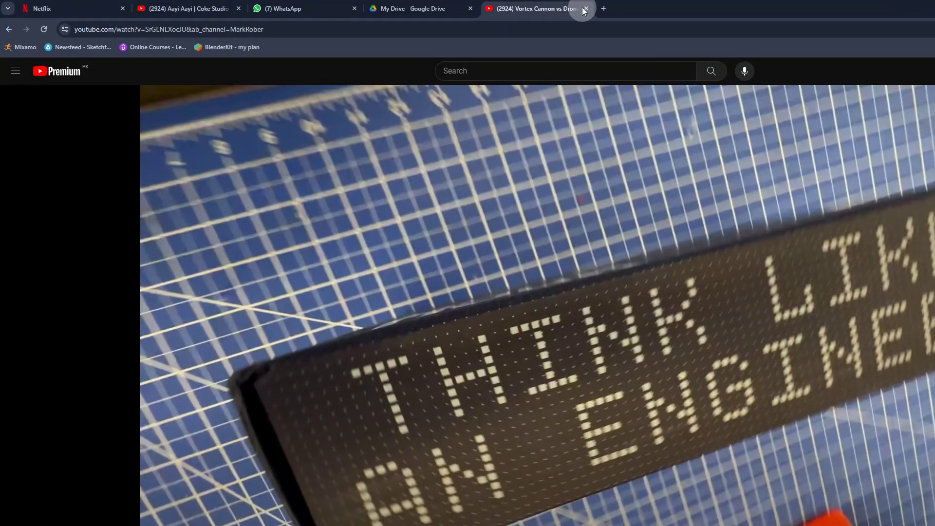
- Switch to the web browser, open the Mixamo site and sign in with a Google account
click(603, 8)
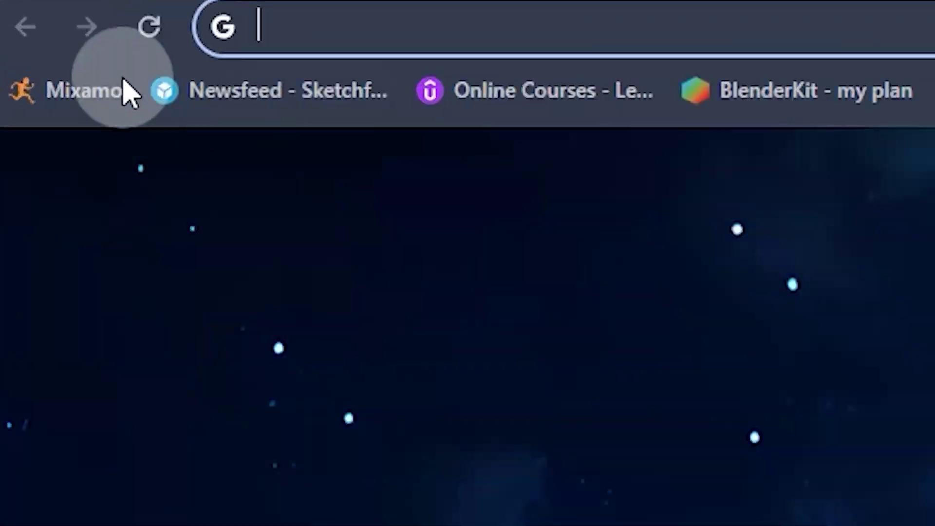
click(136, 82)
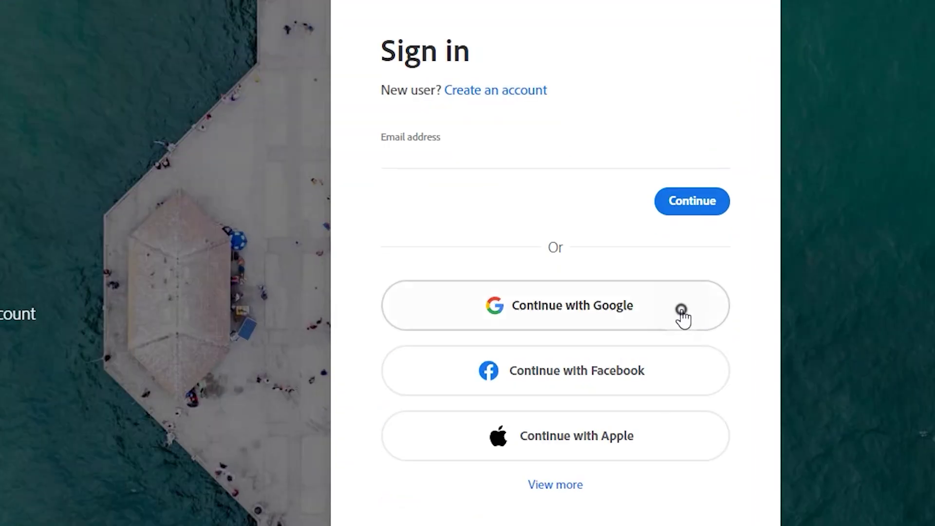
click(701, 313)
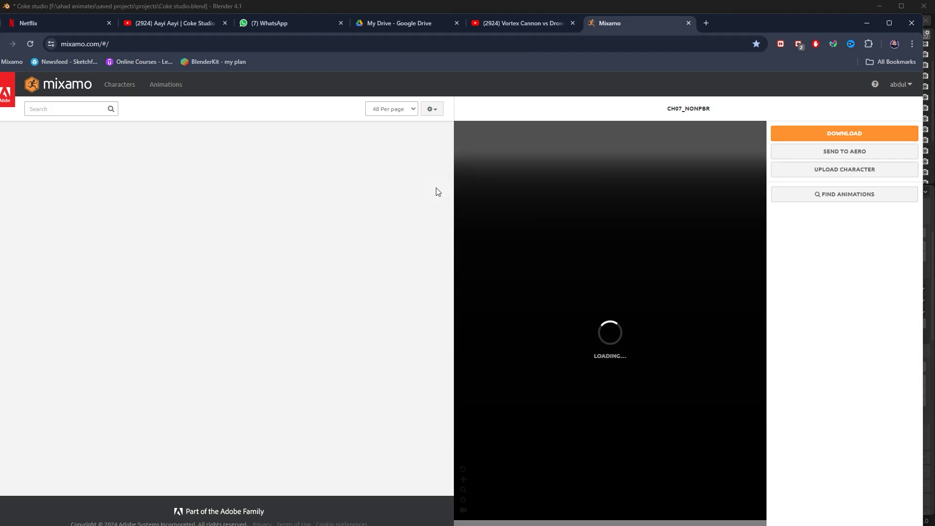
- Choose the Remy character from Mixamo's character library and accept replacing the previous character
click(121, 85)
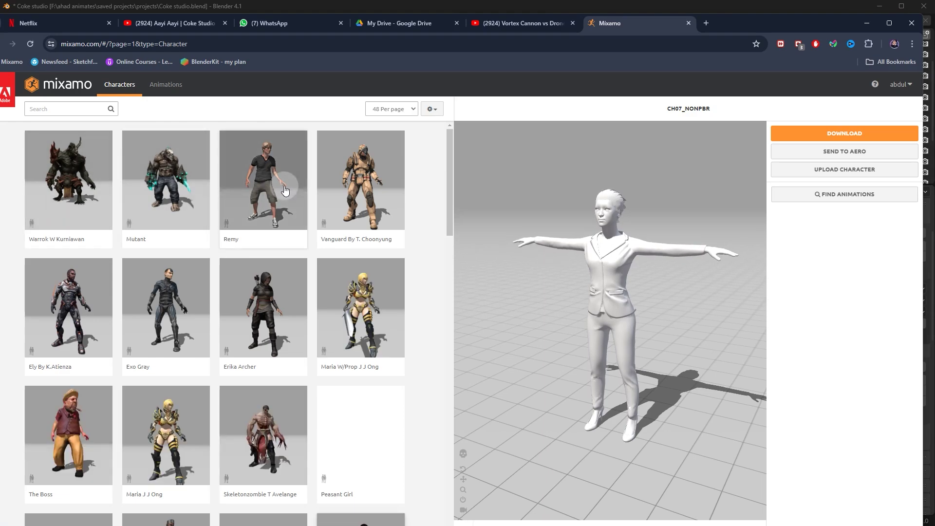
click(285, 190)
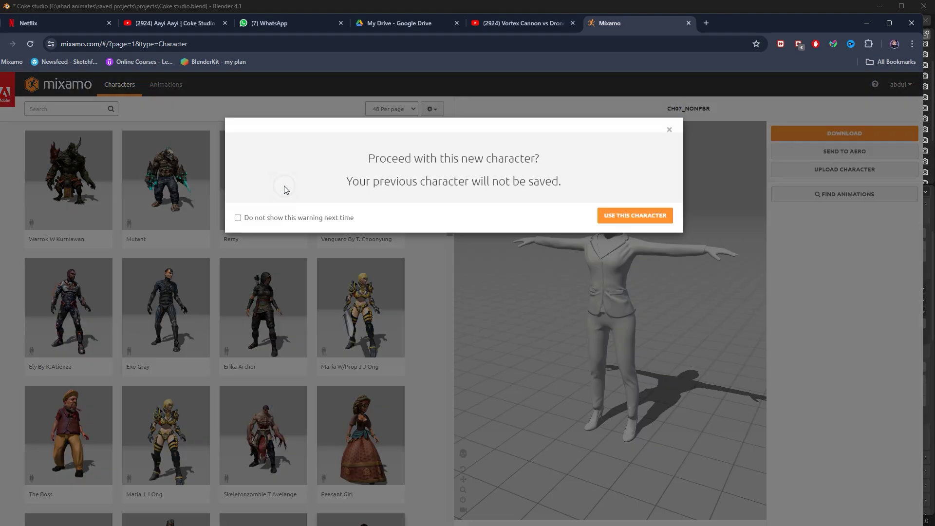
click(661, 219)
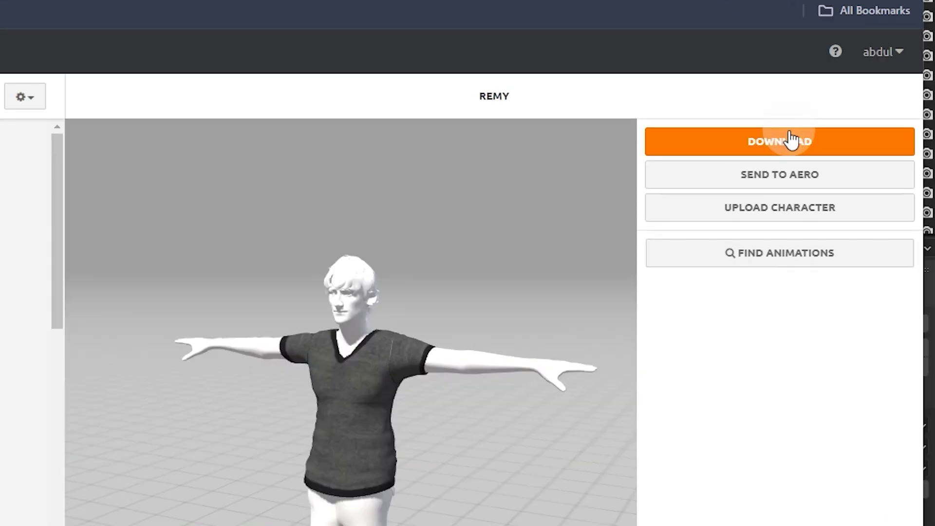
- Request the Remy download as FBX Binary in T-pose, and cancel saving the file
click(830, 135)
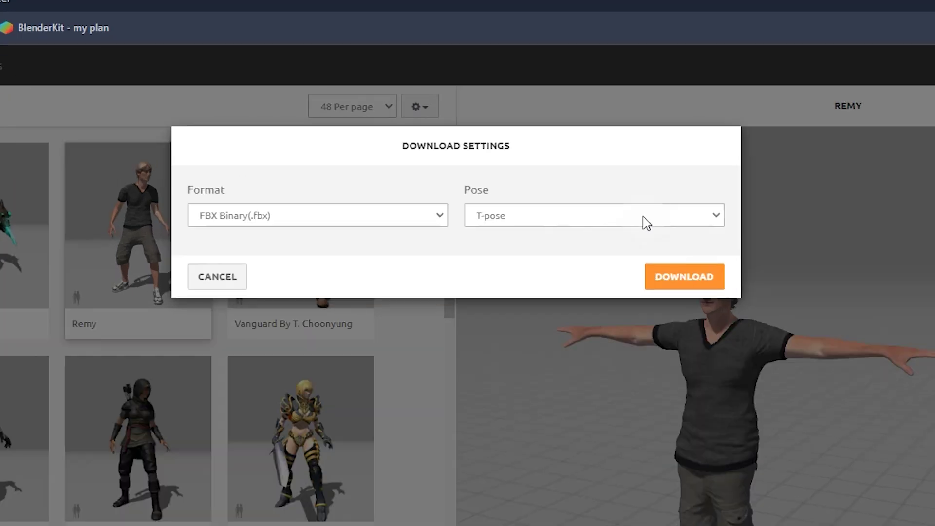
click(713, 269)
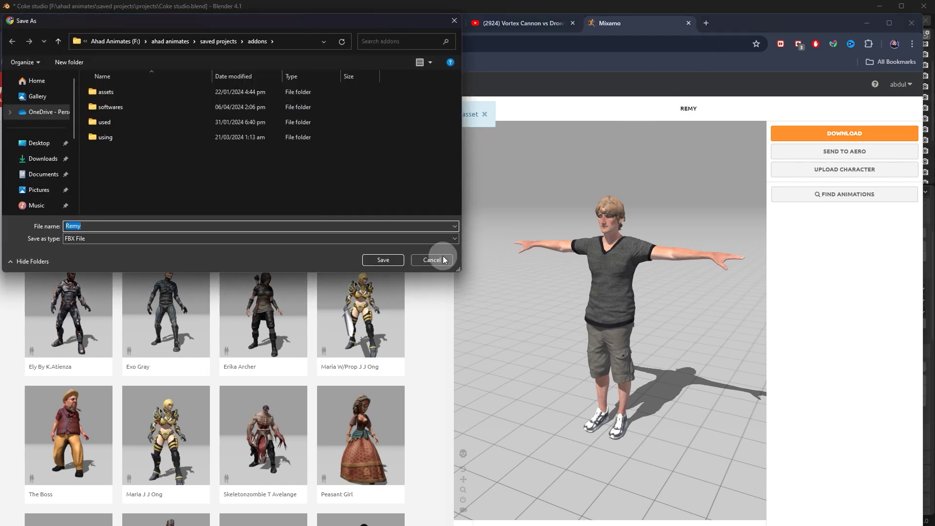
click(445, 259)
- View Mixamo's animation library, and switch to Blender to look over the stage scene
click(149, 84)
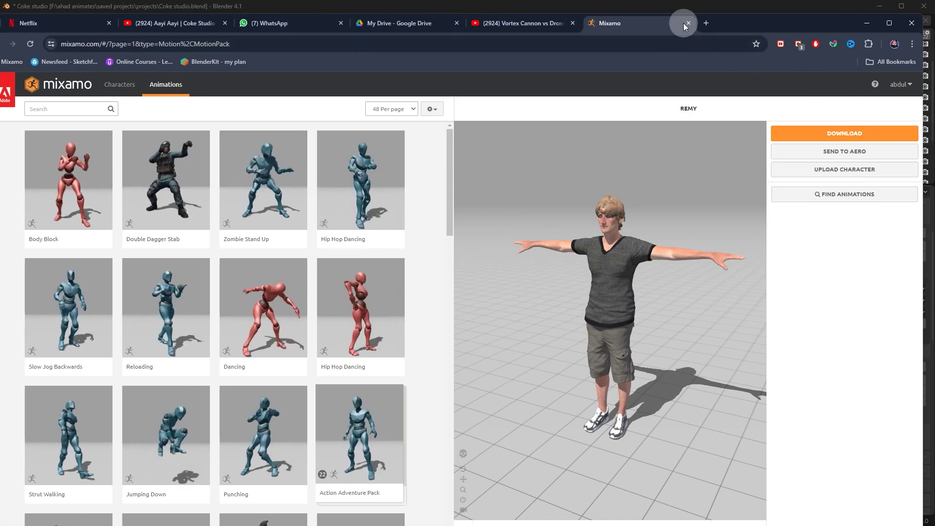
click(867, 23)
scroll(414, 156, down, 1)
middle_drag(414, 156, 363, 115)
scroll(517, 268, down, 3)
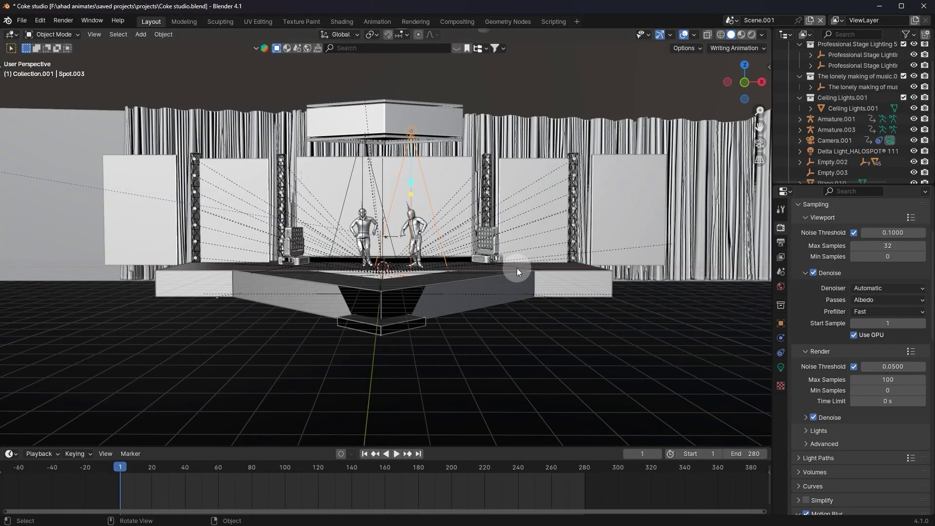
scroll(516, 271, up, 1)
- Return to the web browser and open Sketchfab in a new tab
click(519, 525)
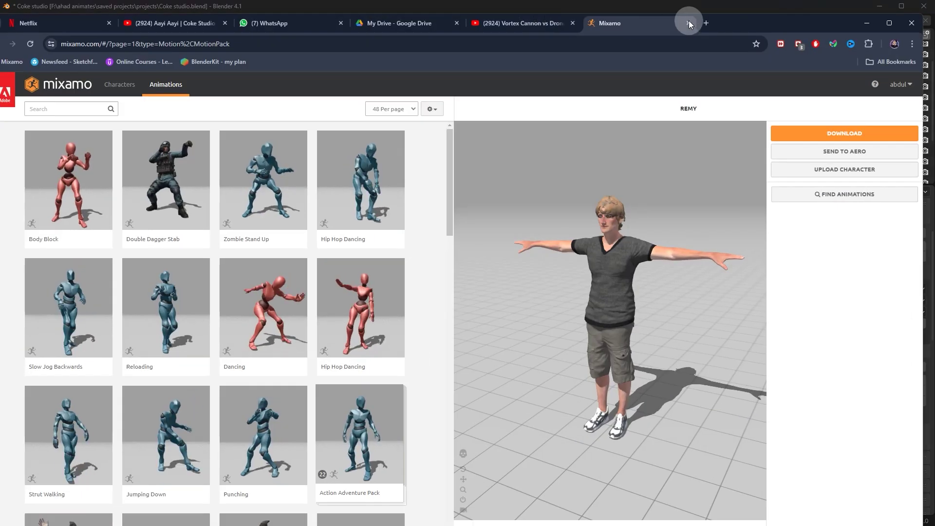
click(706, 23)
text(s)
click(122, 58)
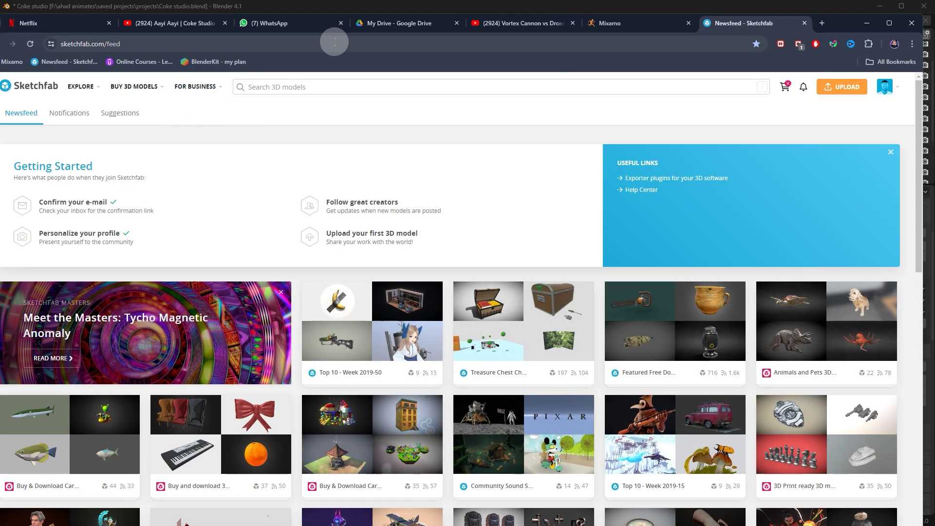
- Search Sketchfab for "stage" and browse the model results
click(349, 87)
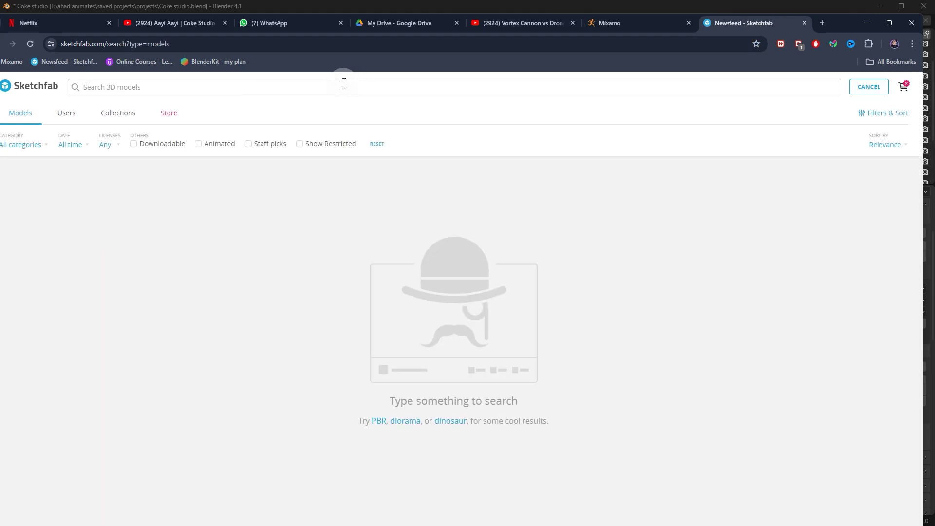
text(stage)
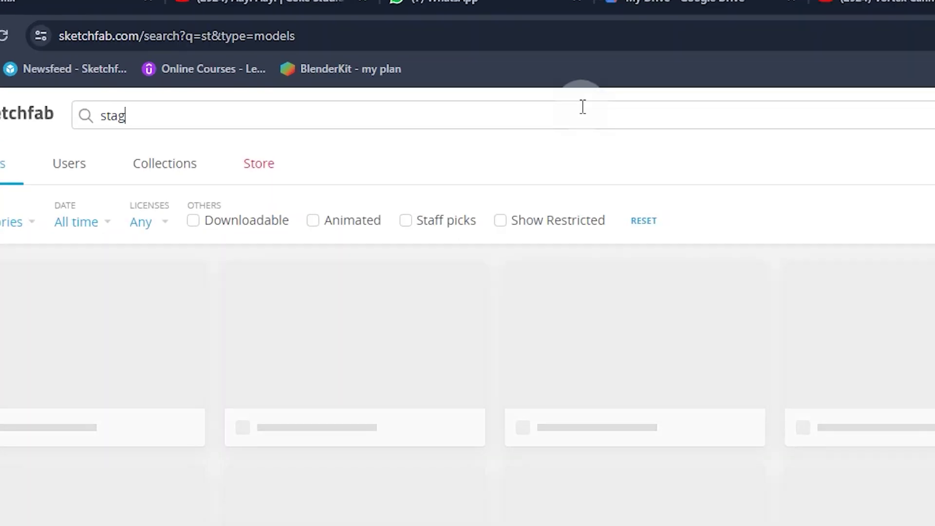
scroll(518, 177, down, 4)
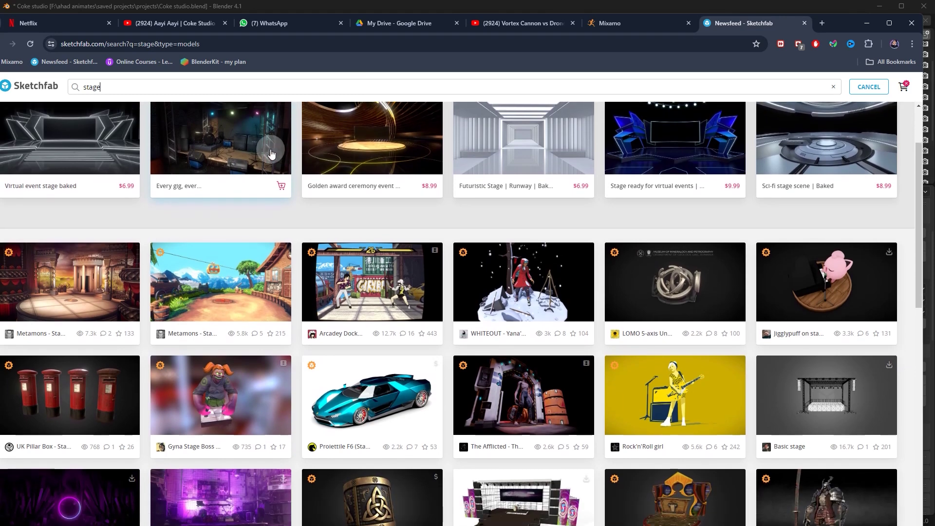
scroll(465, 205, down, 5)
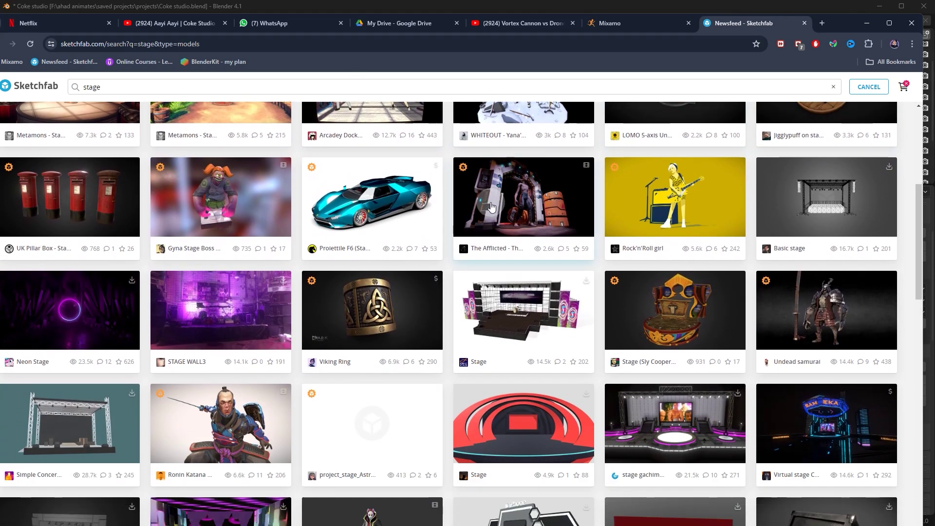
scroll(698, 186, down, 4)
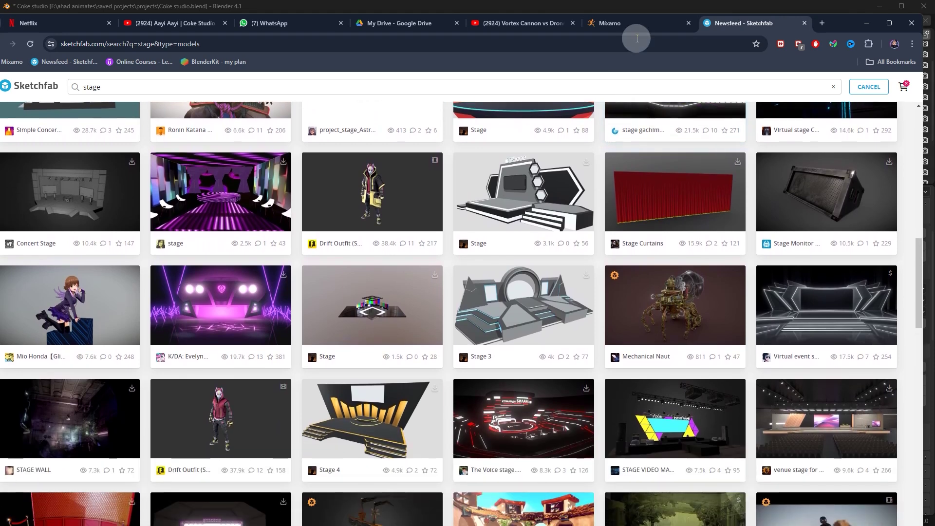
- Look at the Stage Monitor Speaker model's page and return to the search results
click(834, 186)
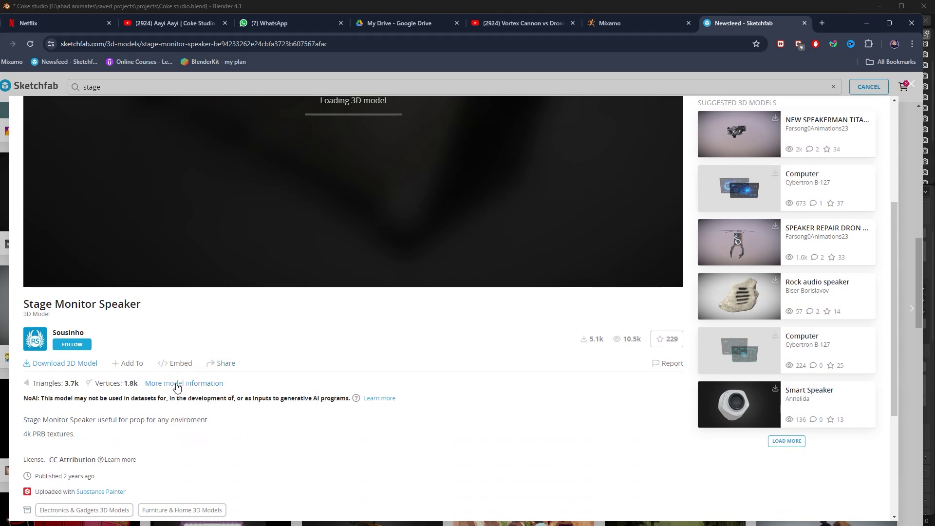
scroll(181, 390, up, 3)
click(911, 84)
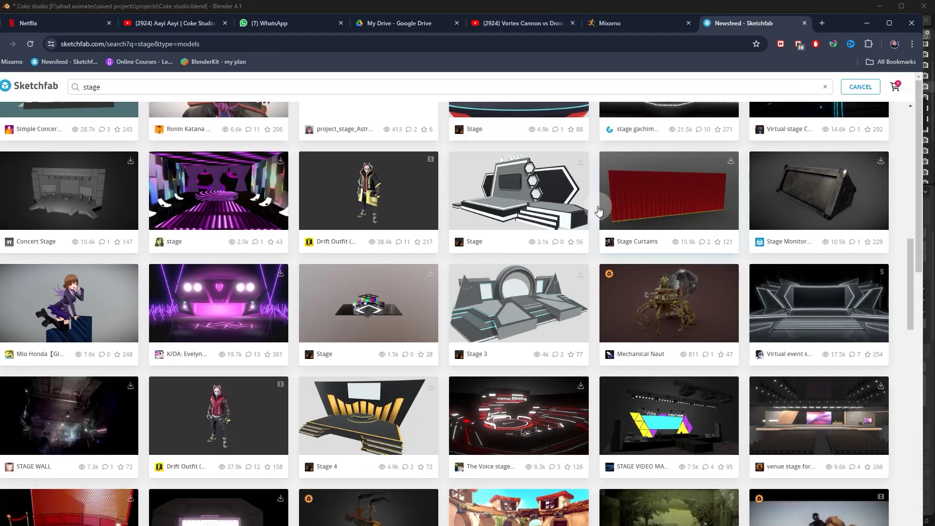
scroll(565, 228, up, 1)
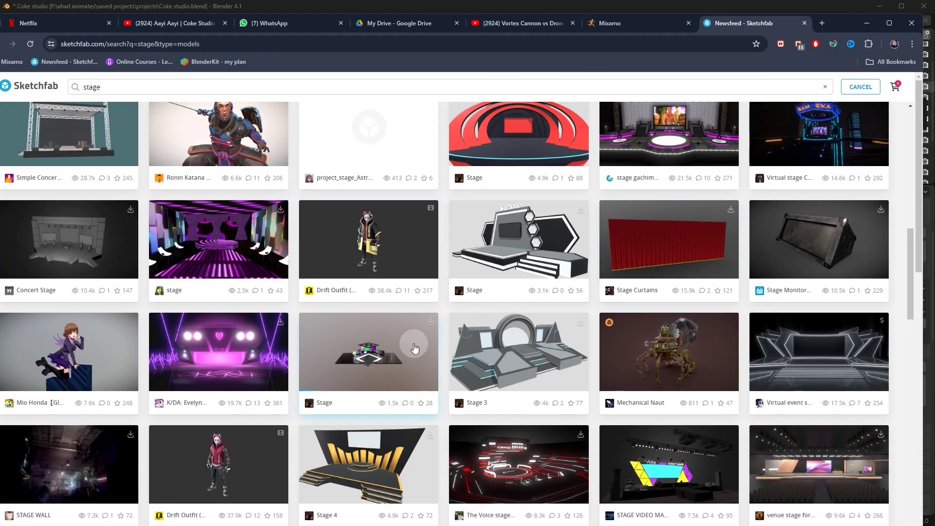
- Open the Stage model with colour-bar screens, request its USDZ download, and cancel saving the file
click(415, 348)
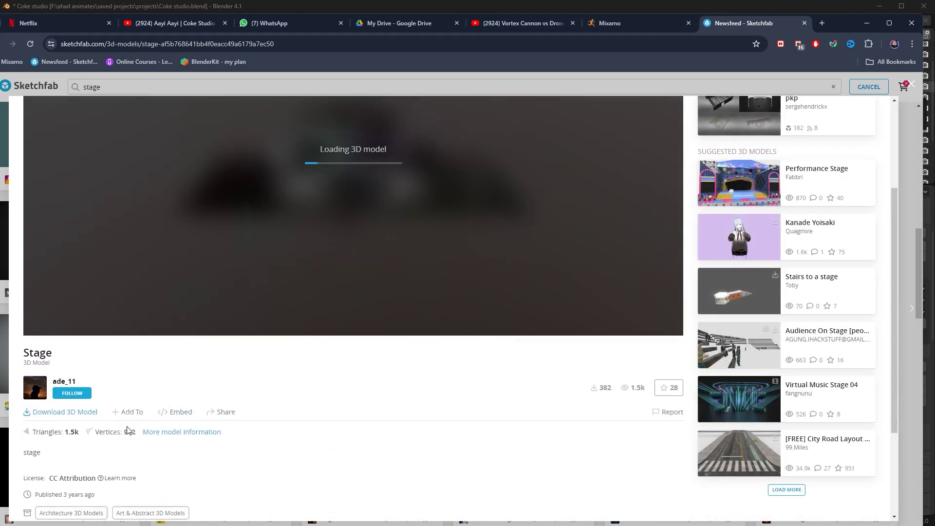
scroll(133, 429, up, 2)
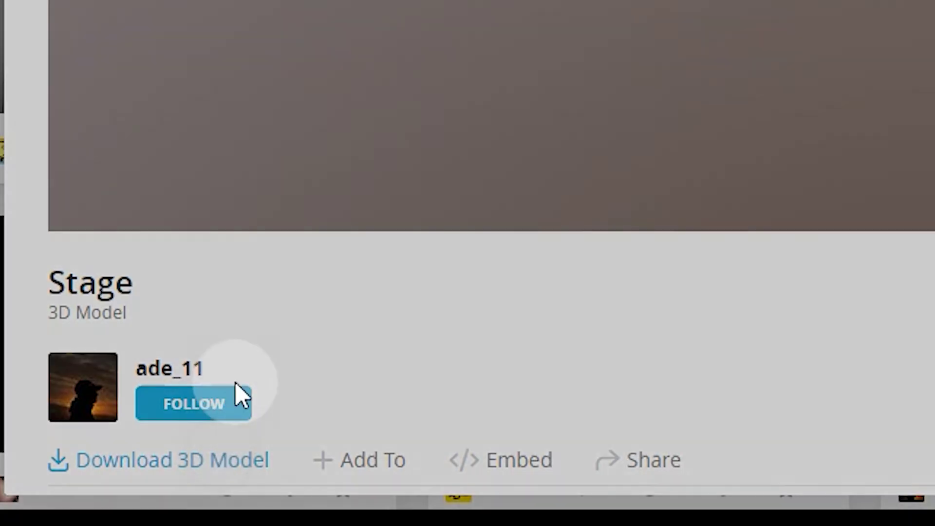
click(64, 509)
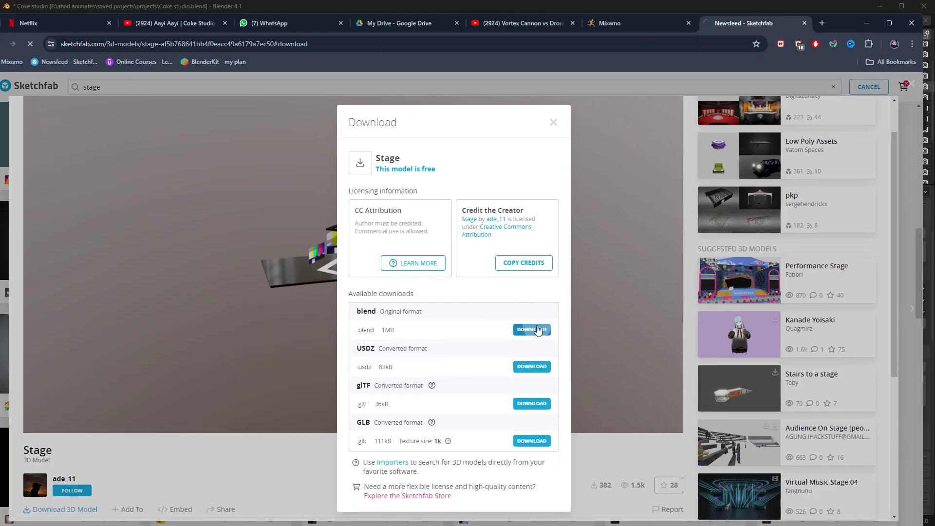
click(532, 366)
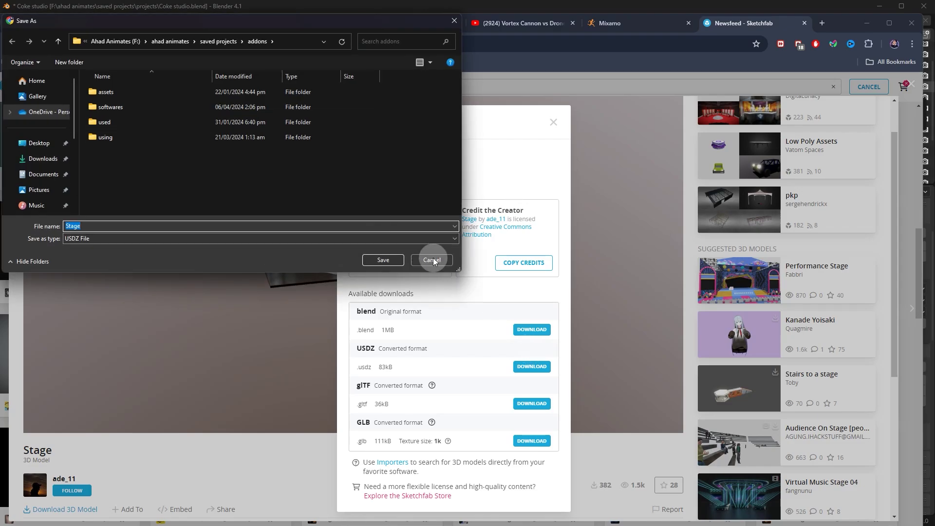
click(432, 264)
- Switch to Blender and examine the stage scene's overall layout from several distances and angles
click(867, 23)
middle_drag(429, 217, 428, 239)
scroll(498, 240, down, 3)
scroll(439, 234, up, 4)
middle_drag(443, 229, 511, 157)
scroll(478, 145, down, 5)
scroll(478, 144, down, 2)
scroll(333, 219, up, 3)
middle_drag(334, 220, 527, 184)
click(648, 181)
scroll(648, 181, down, 4)
middle_drag(648, 181, 384, 155)
- Inspect individual objects on the stage up close, including the spotlight above one of the characters
click(384, 154)
scroll(424, 182, up, 4)
middle_drag(429, 183, 372, 200)
click(511, 248)
scroll(506, 244, down, 4)
middle_drag(453, 234, 449, 191)
click(493, 282)
middle_drag(557, 188, 419, 265)
click(354, 232)
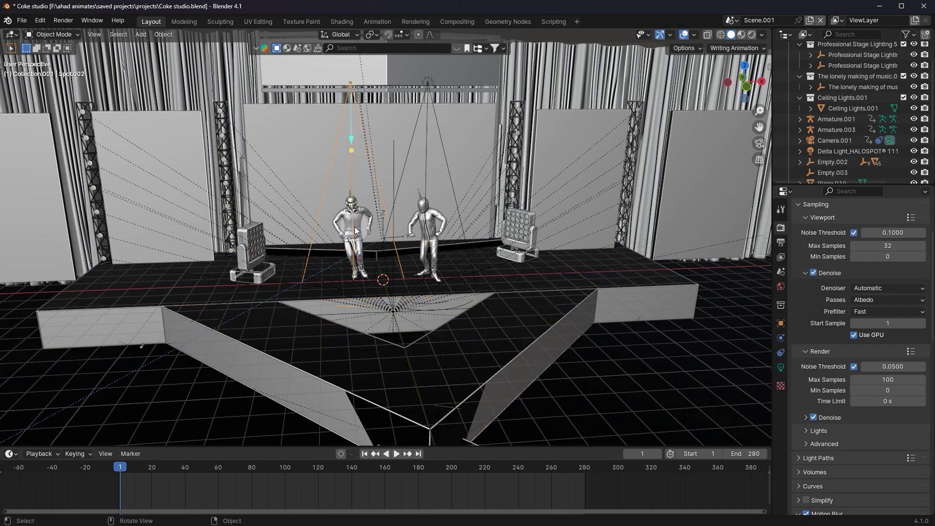
scroll(414, 181, down, 8)
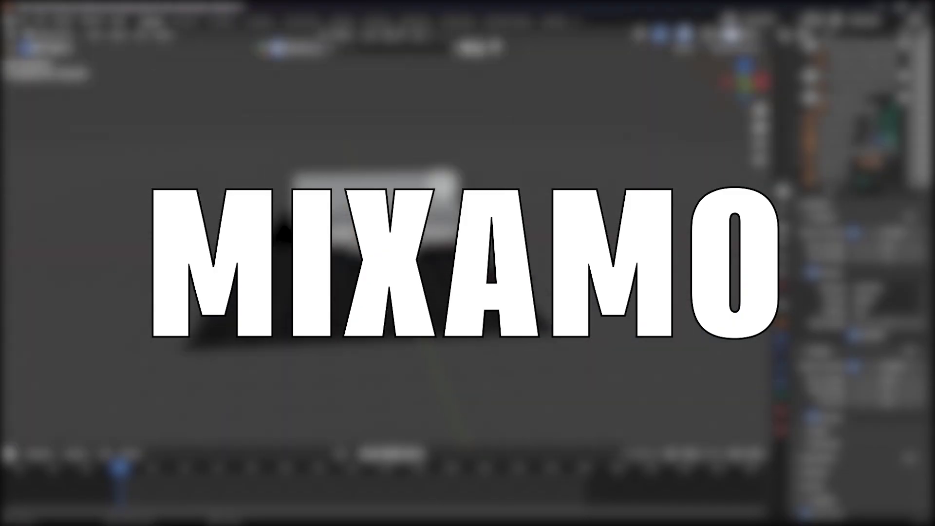
middle_drag(446, 185, 545, 160)
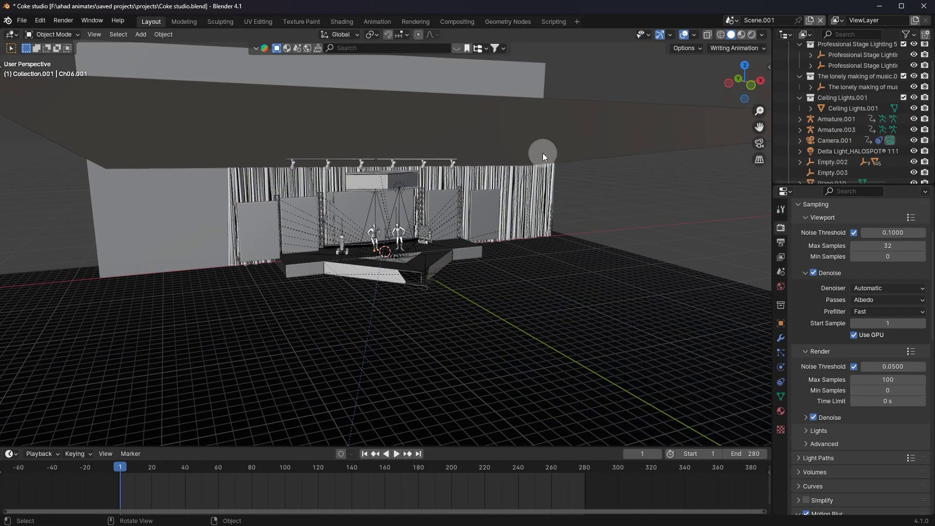
scroll(541, 150, up, 3)
scroll(540, 144, down, 1)
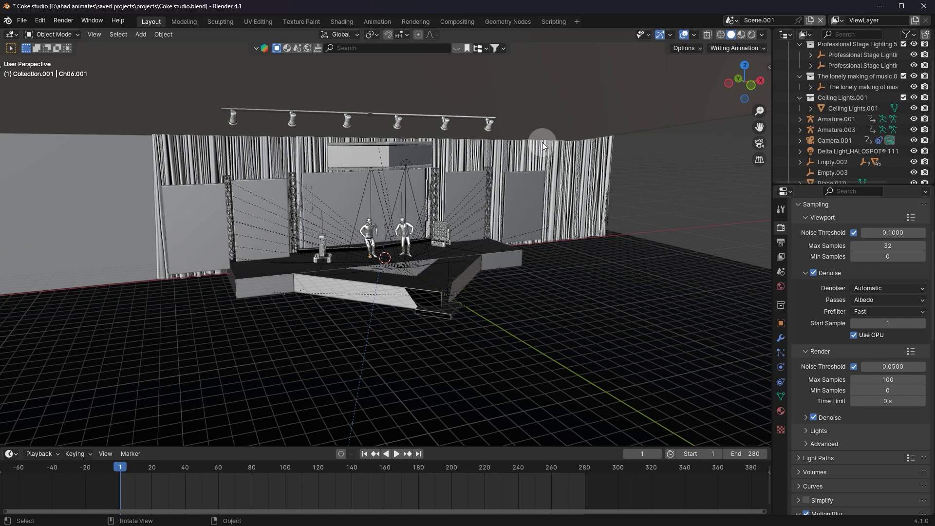
right_click(510, 179)
scroll(524, 188, down, 4)
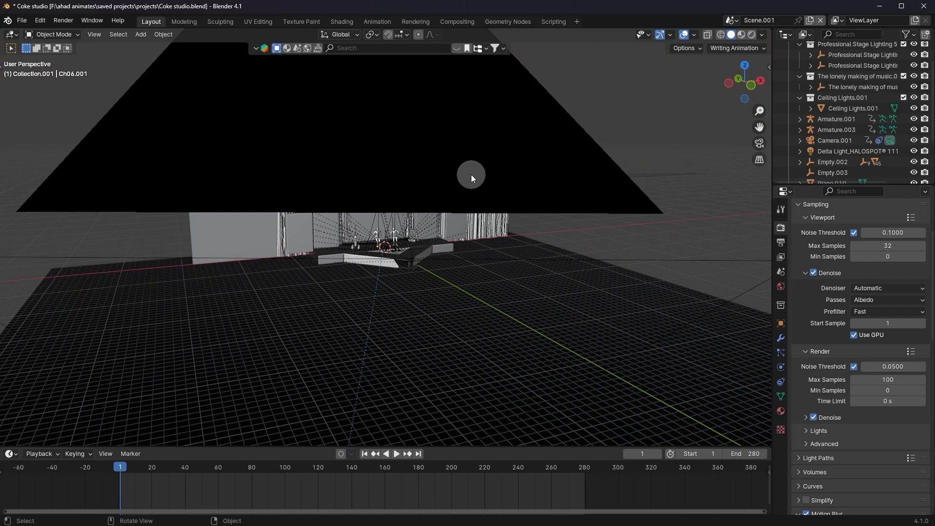
- Examine the untextured stage with its curtains, screens and ceiling lights from several distances and angles
middle_drag(471, 172, 497, 162)
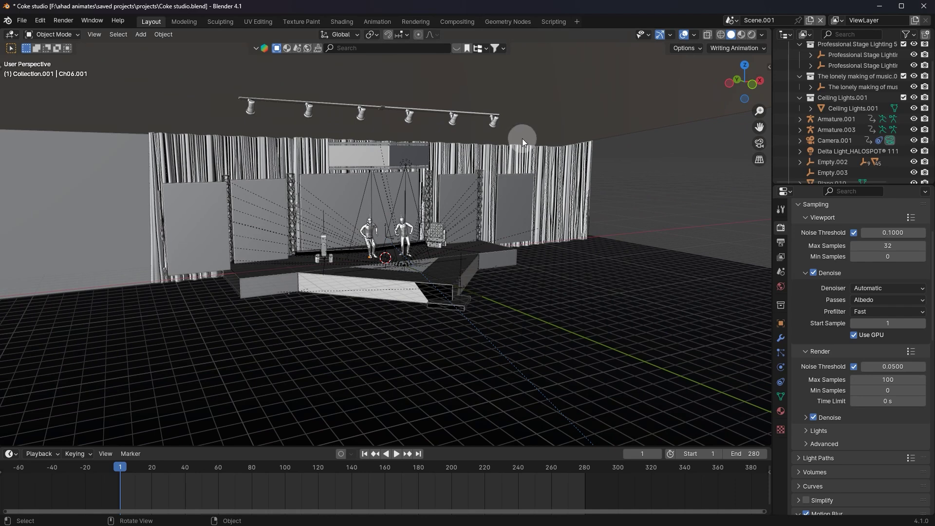
scroll(516, 142, up, 3)
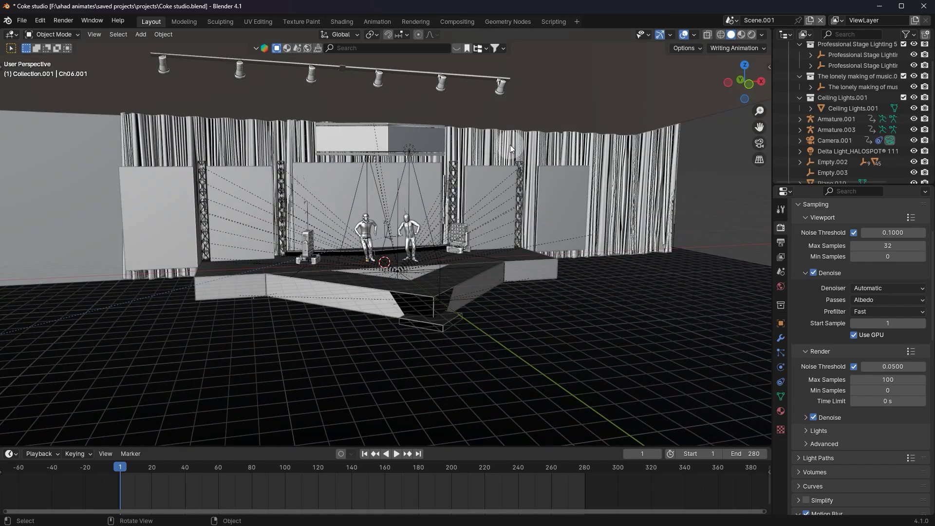
middle_drag(510, 145, 524, 163)
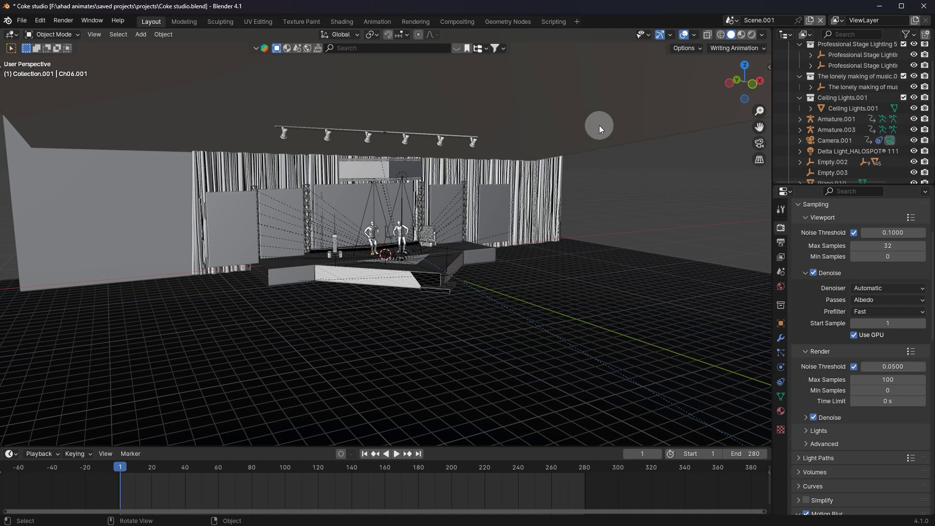
scroll(623, 112, up, 3)
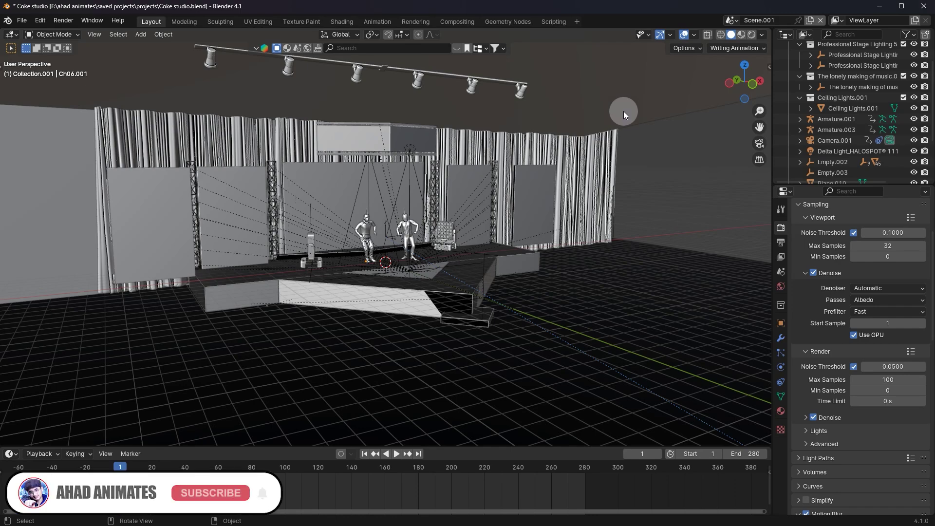
scroll(623, 111, down, 1)
middle_drag(623, 111, 544, 127)
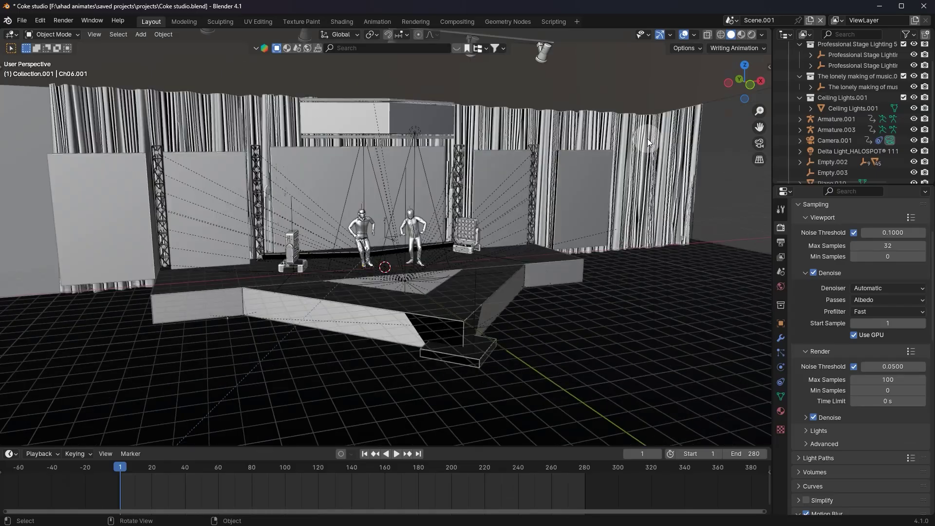
- Switch the viewport to Material Preview shading and inspect the textured characters on the stage up close
middle_drag(647, 139, 425, 220)
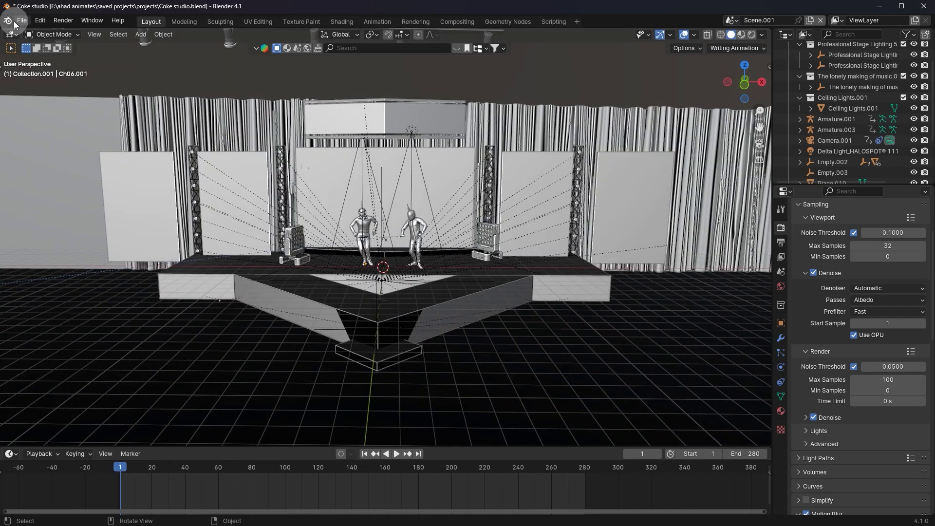
click(742, 34)
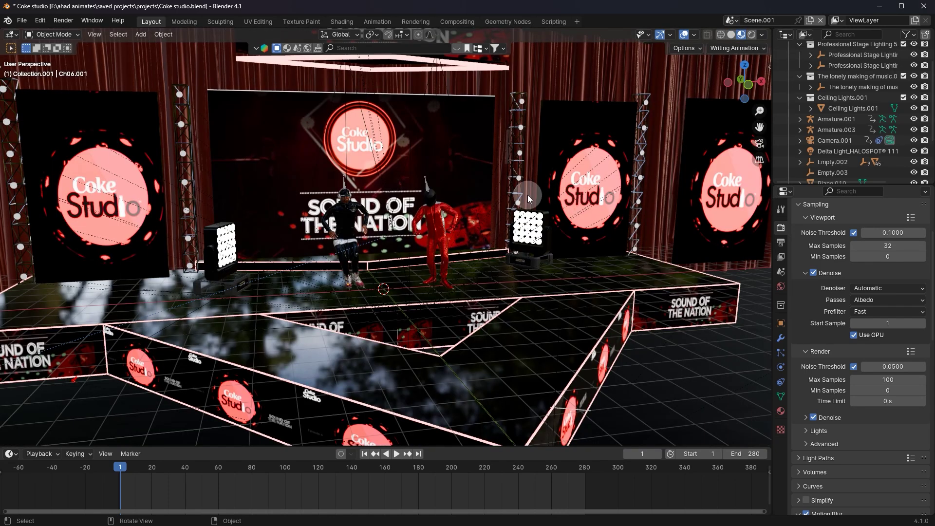
scroll(488, 200, up, 4)
middle_drag(477, 201, 481, 194)
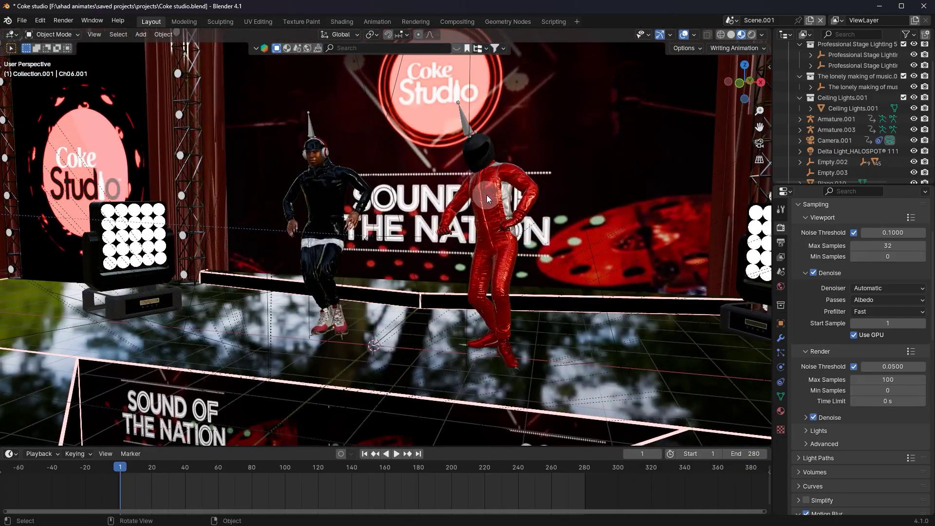
scroll(486, 195, down, 6)
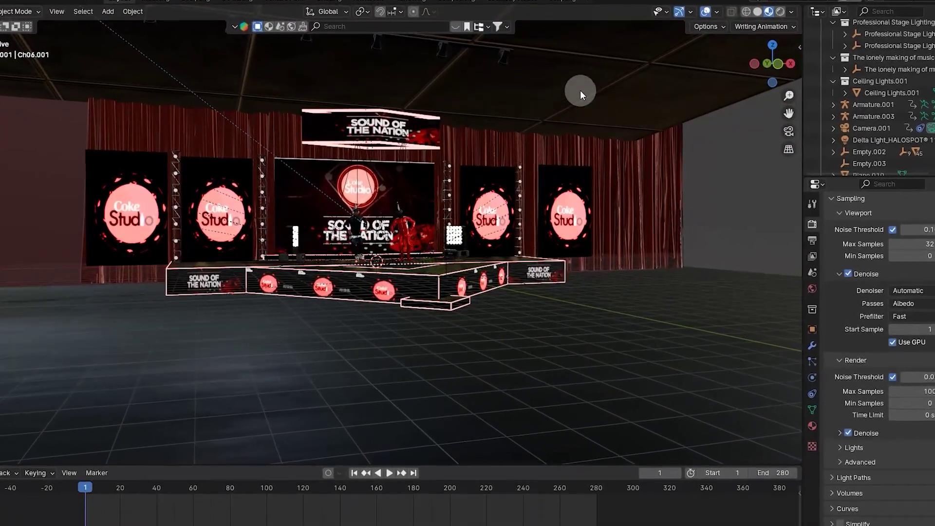
- Examine the textured Coke Studio screens, red curtains and stage front from several distances and angles
scroll(366, 151, down, 1)
middle_drag(366, 151, 349, 155)
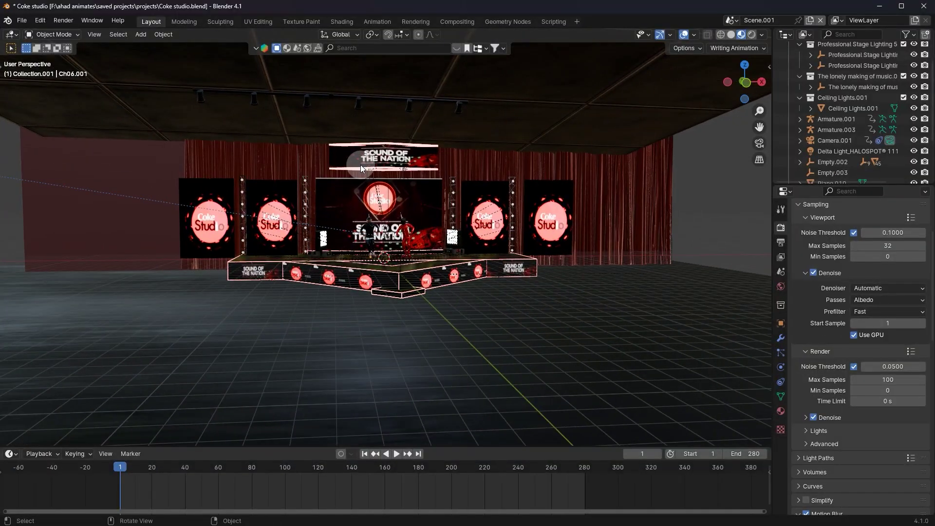
scroll(354, 122, up, 4)
middle_drag(354, 122, 397, 170)
scroll(397, 171, down, 4)
scroll(411, 375, up, 3)
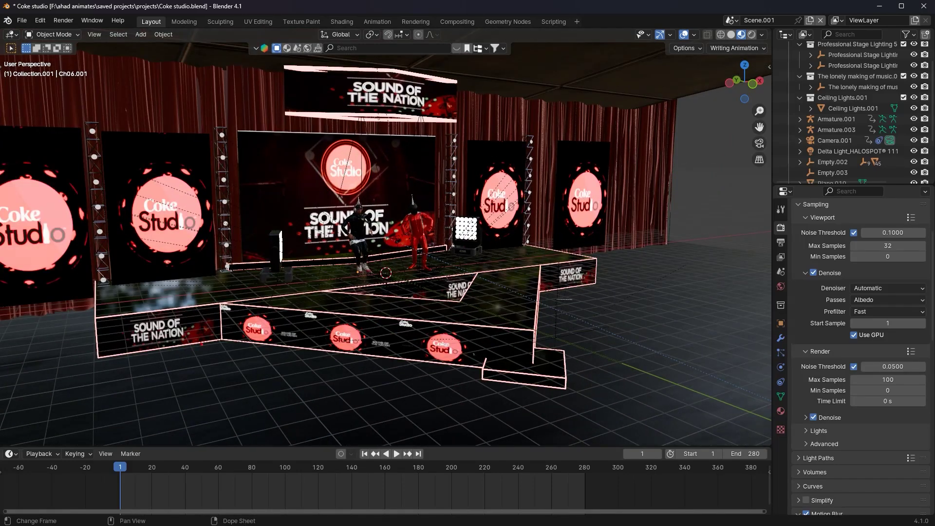
- Switch to the browser and search Google Images for "cocke s 15 image" in a new tab
key(alt+Tab)
click(824, 23)
click(589, 46)
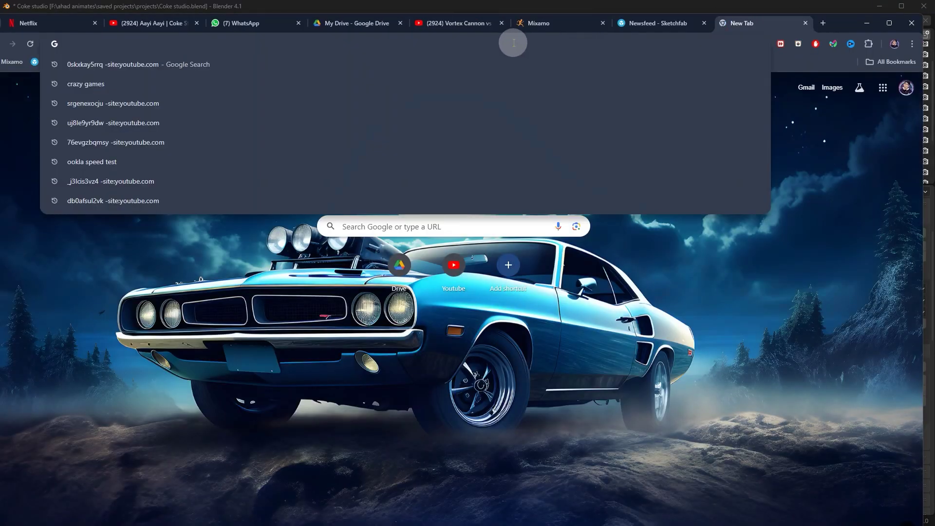
text(coc)
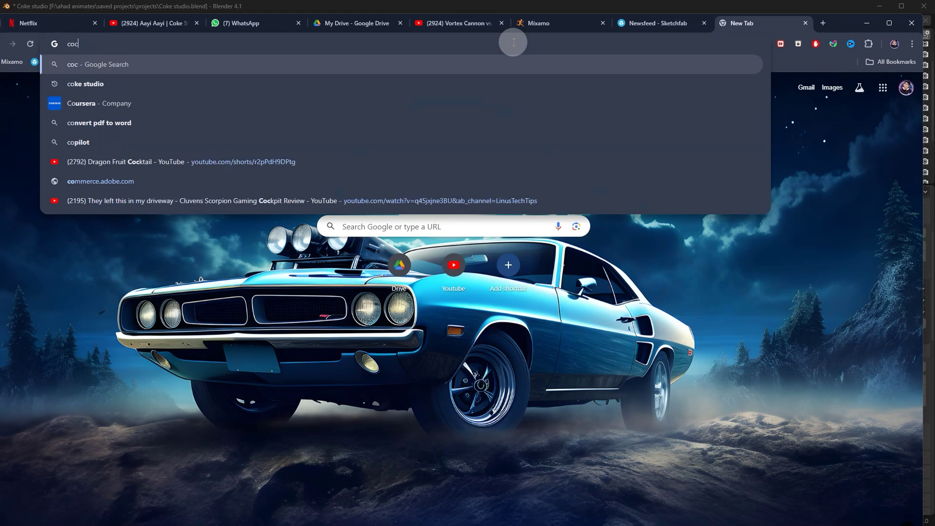
text(ke s 15 i)
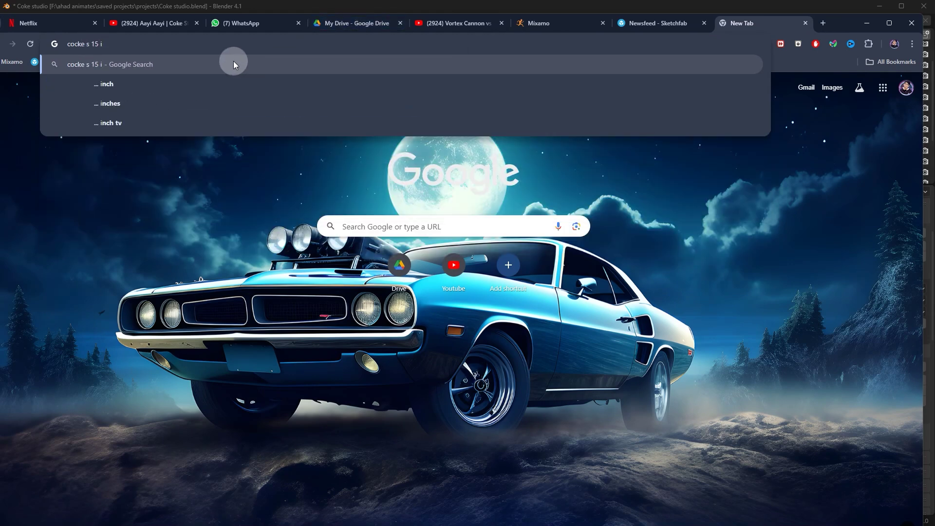
text(mage)
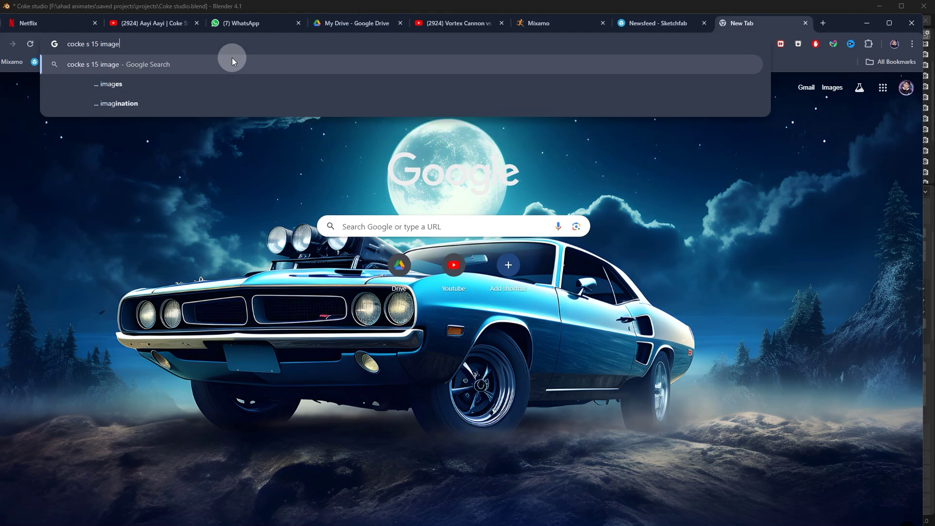
key(Return)
click(132, 126)
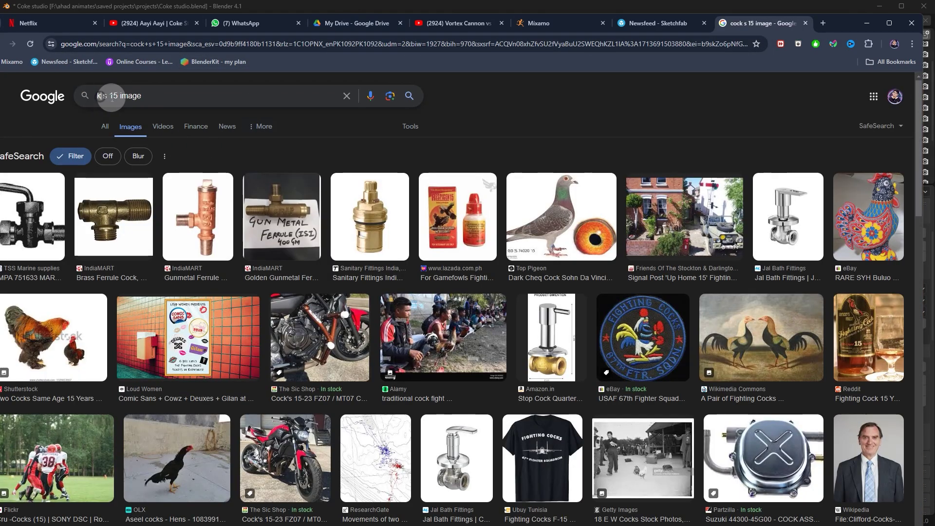
- Remove the first word from the image search query and close the search tab
double_click(109, 96)
key(BackSpace)
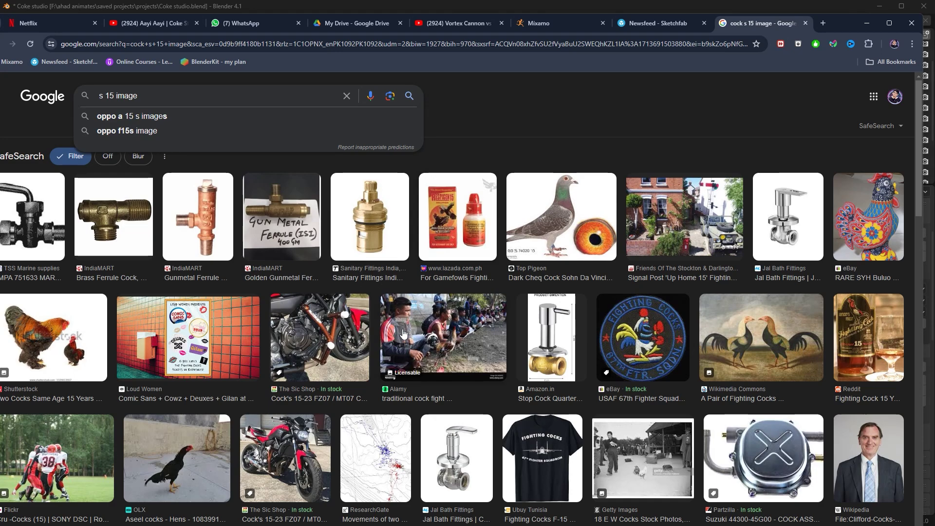
click(807, 23)
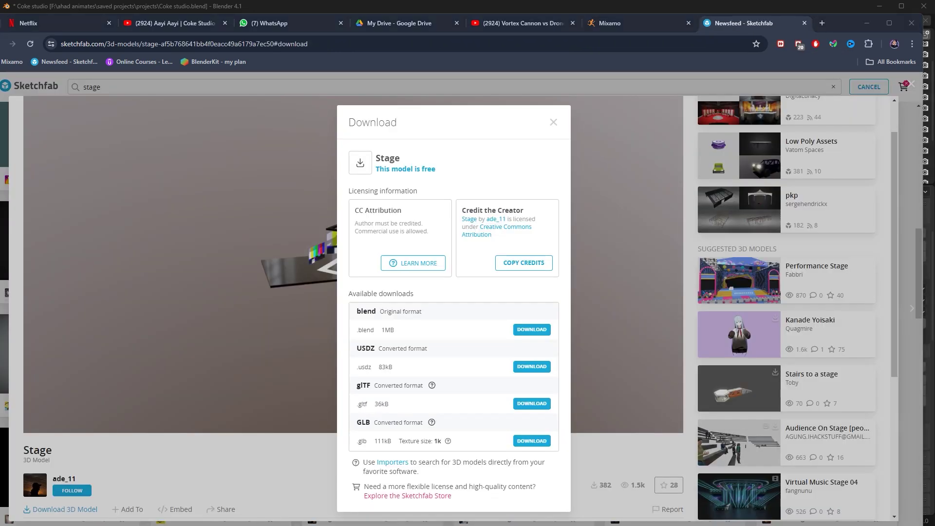
- Switch back to Blender and open the Shading workspace with its viewport in Material Preview
key(alt+Tab)
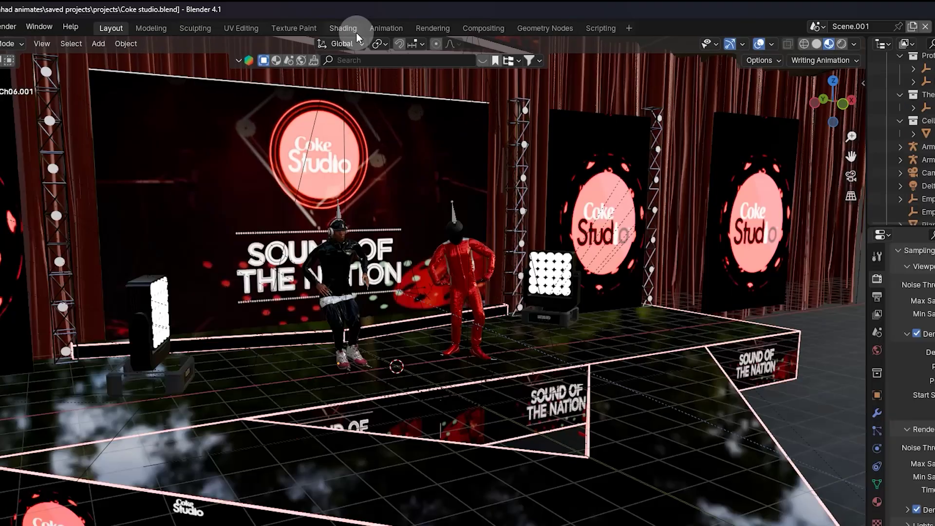
click(342, 22)
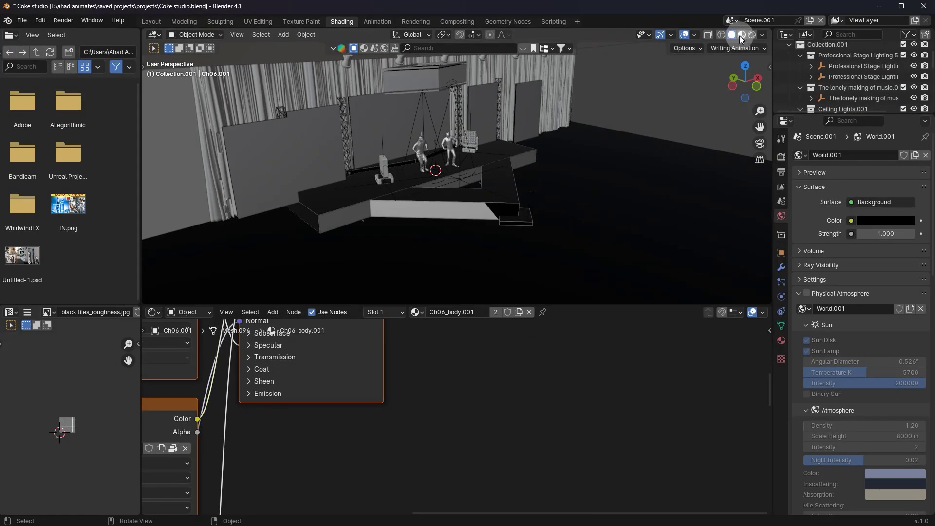
click(741, 35)
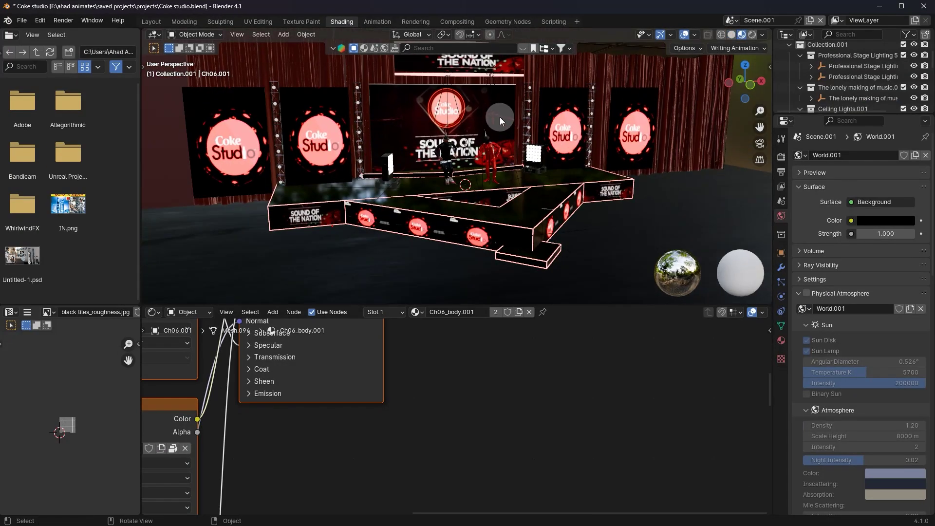
- Select the stage's Coke Studio screens and examine the node setup of their material
click(476, 110)
middle_drag(431, 399, 561, 453)
scroll(560, 455, down, 6)
middle_drag(521, 490, 555, 472)
scroll(433, 458, down, 7)
middle_drag(428, 458, 411, 430)
scroll(428, 393, up, 2)
scroll(426, 384, up, 4)
scroll(485, 438, up, 4)
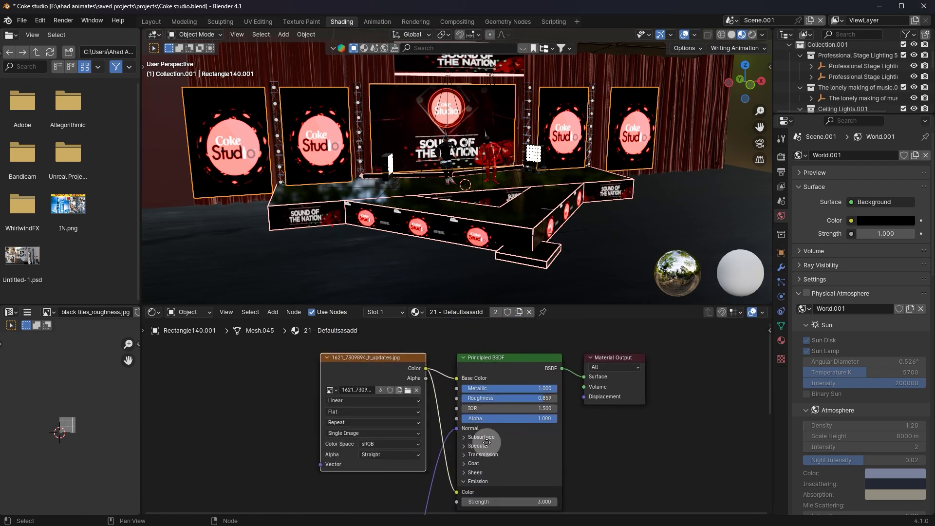
- Inspect the 1621_7309894_h_updates.jpg image texture node and its links to the Principled BSDF up close
drag(384, 381, 335, 362)
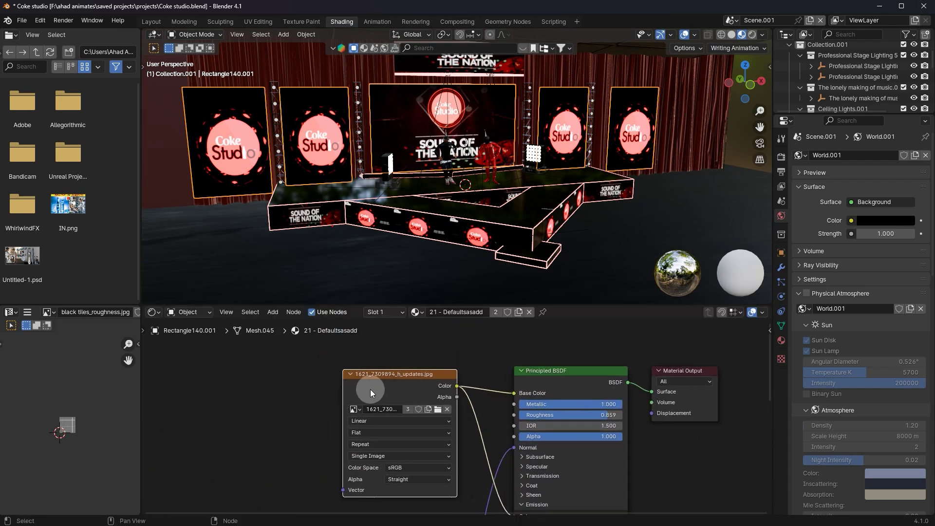
scroll(390, 390, up, 2)
middle_drag(398, 393, 344, 380)
mouse_move(357, 377)
mouse_down()
mouse_move(363, 371)
mouse_move(359, 386)
mouse_up()
- Open the Coke Studio folder in File Explorer and view the two Coke Studio artwork images
key(super+e)
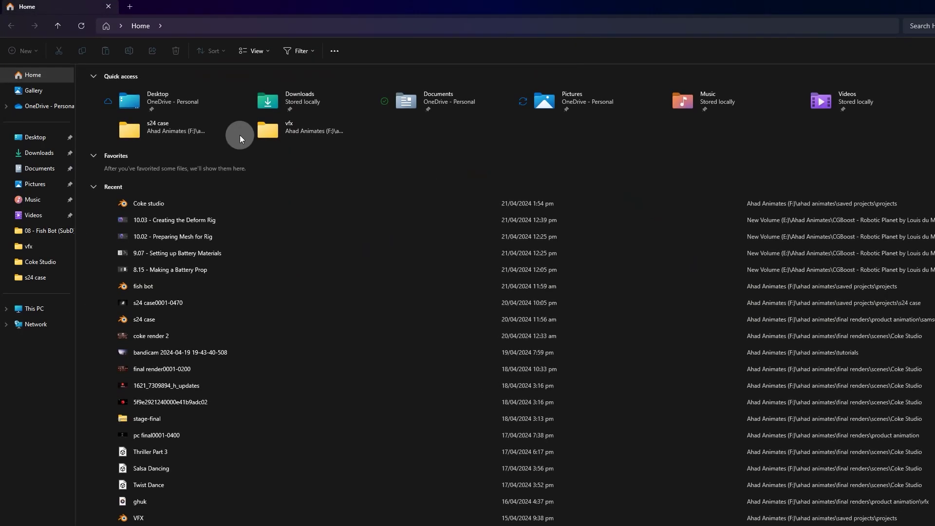
click(58, 259)
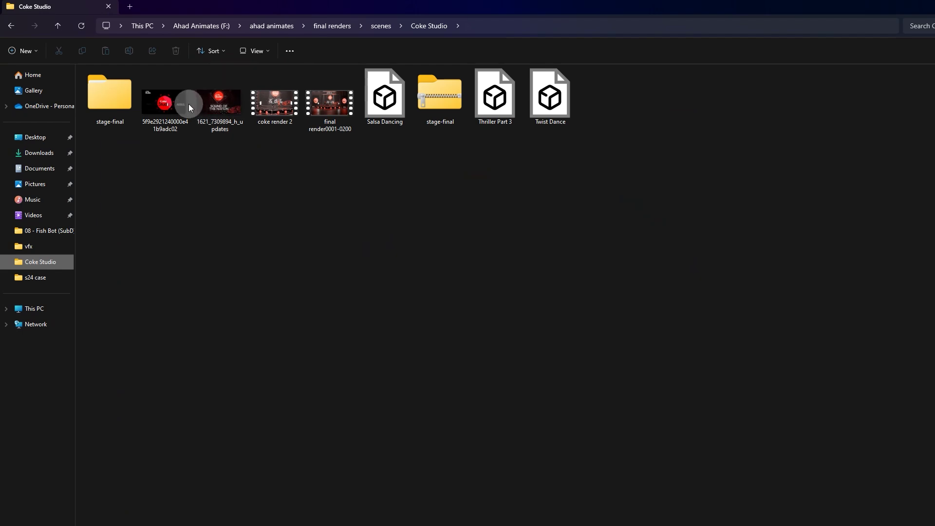
double_click(171, 91)
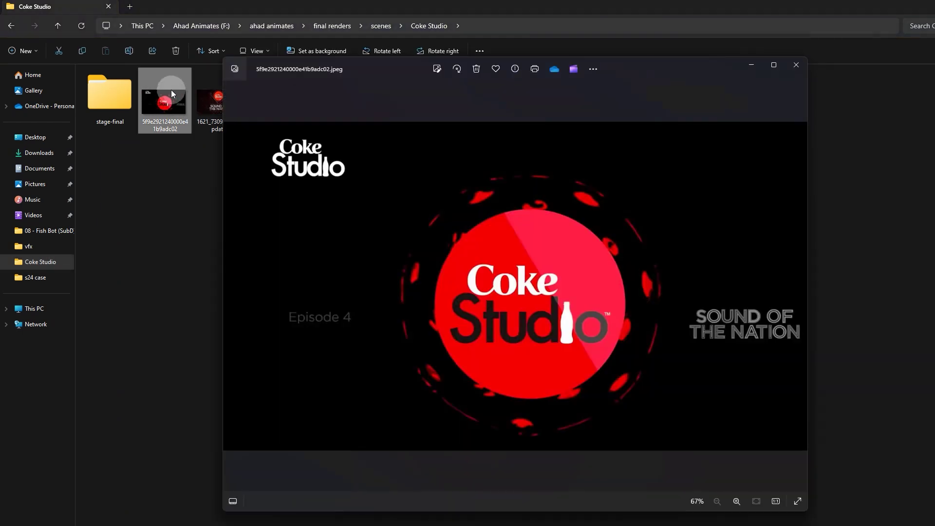
key(Right)
key(Left)
key(Right)
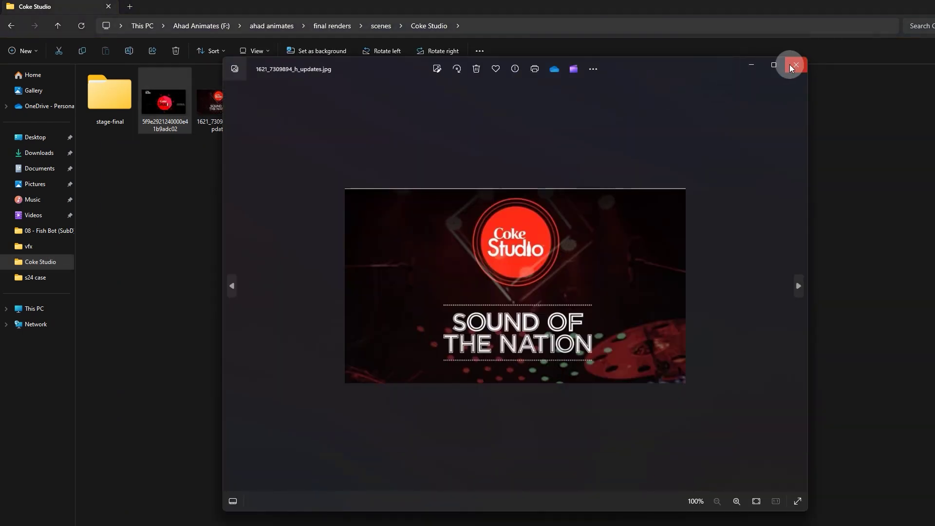
click(791, 64)
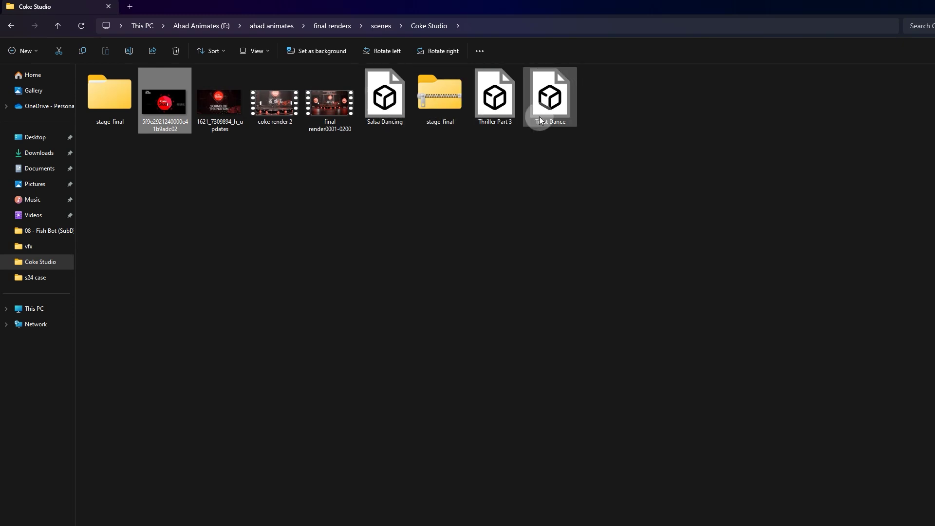
double_click(102, 100)
click(11, 26)
double_click(164, 100)
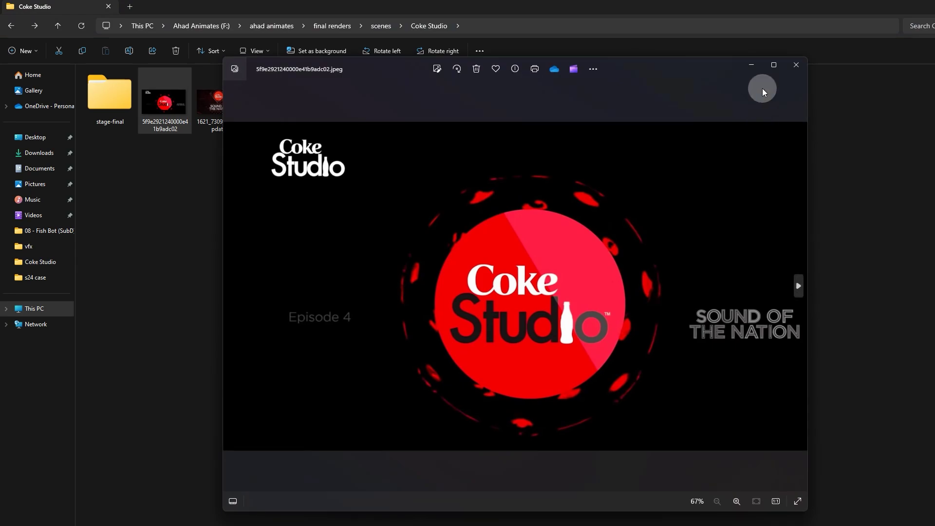
click(794, 65)
drag(593, 10, 914, 70)
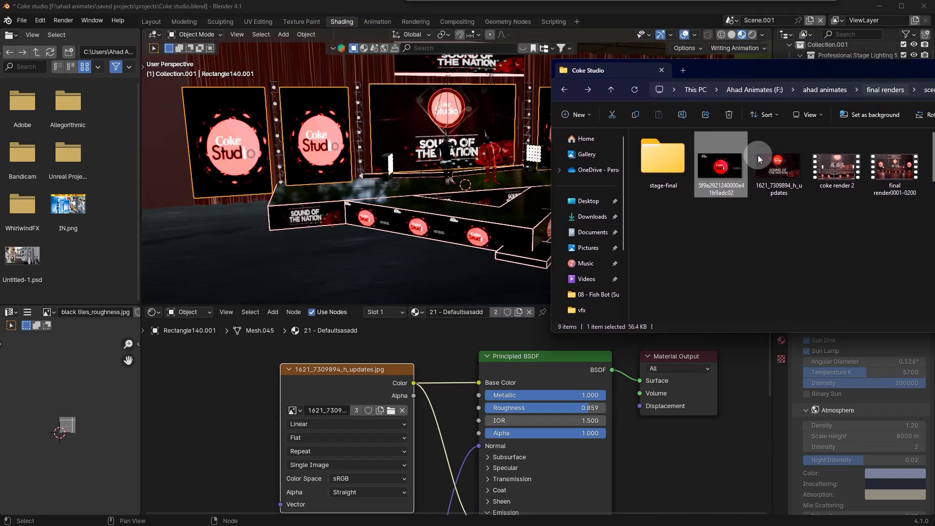
drag(722, 164, 354, 321)
drag(193, 410, 179, 410)
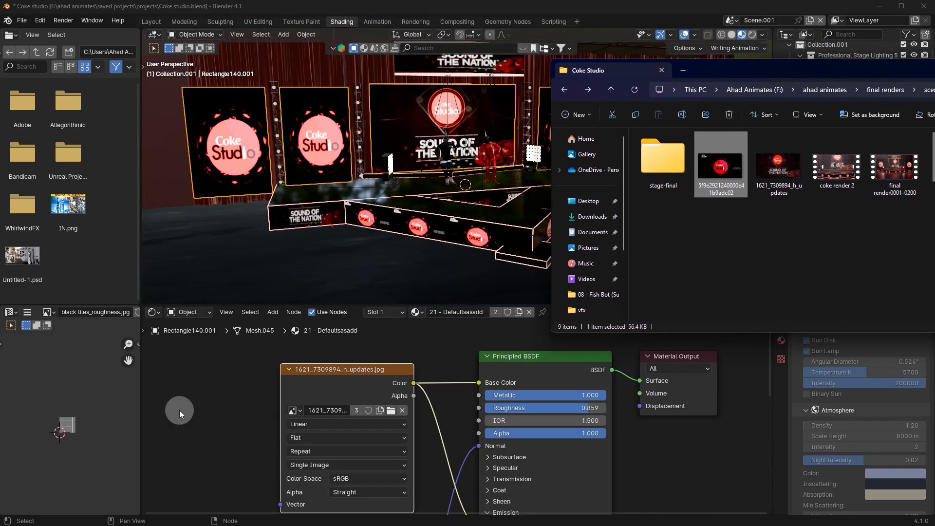
scroll(258, 391, down, 3)
click(291, 414)
key(x)
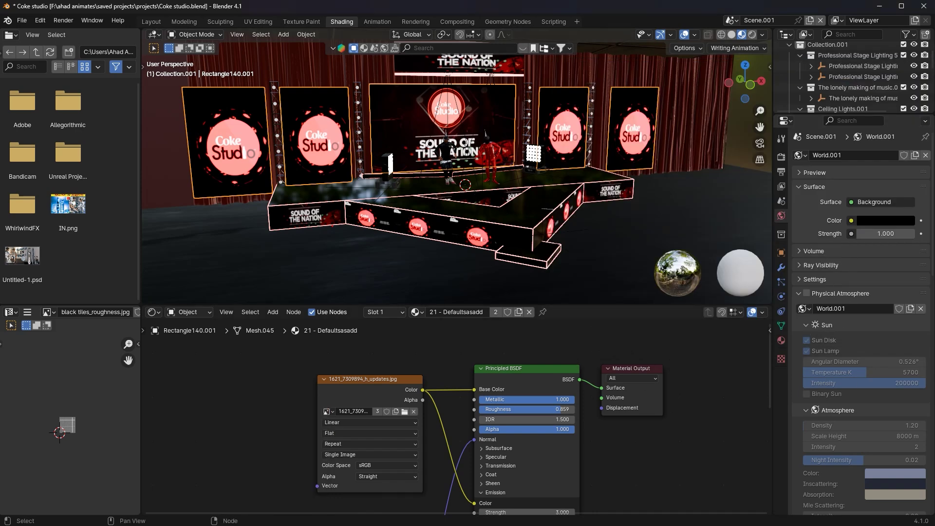
drag(934, 72, 813, 102)
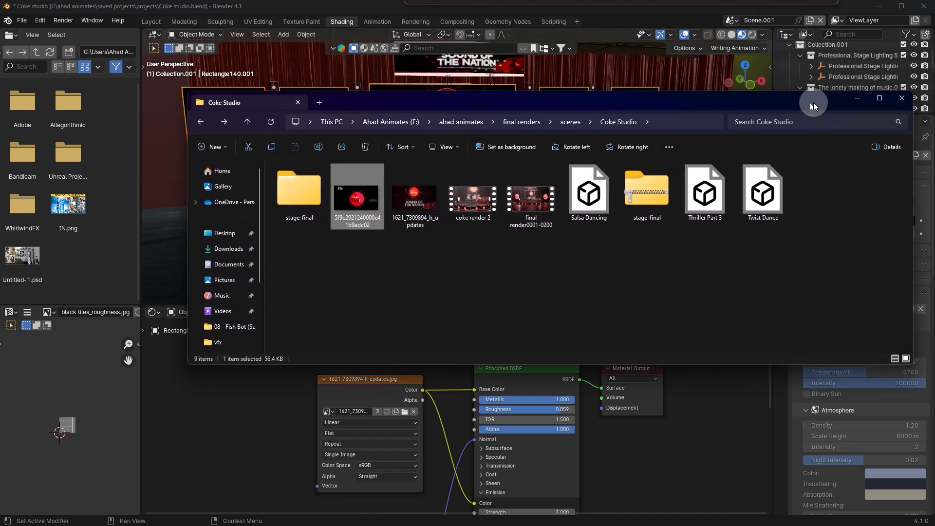
click(853, 100)
- Disconnect the image texture's Color output from the Principled BSDF's Base Color in the screen material
scroll(536, 331, up, 2)
drag(359, 376, 393, 397)
scroll(380, 383, up, 3)
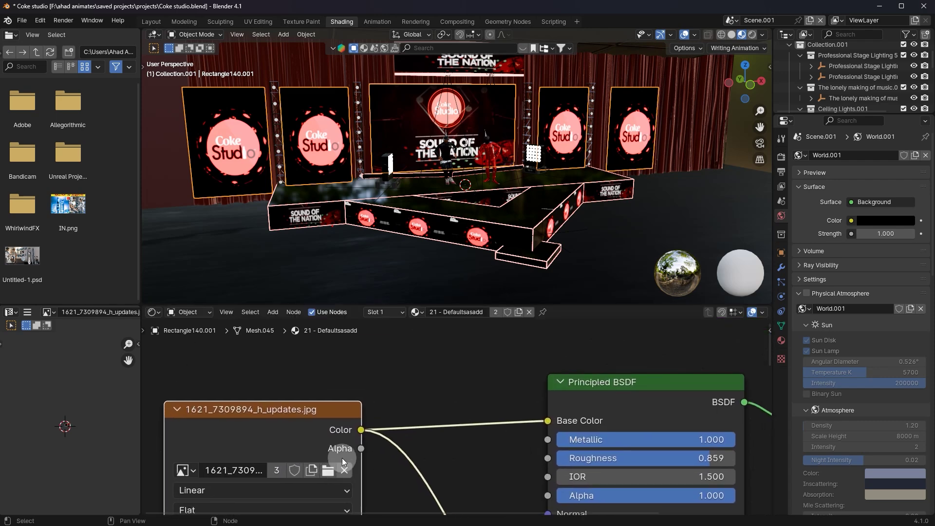
drag(370, 428, 429, 401)
drag(541, 419, 479, 424)
scroll(477, 416, down, 4)
middle_drag(477, 415, 480, 328)
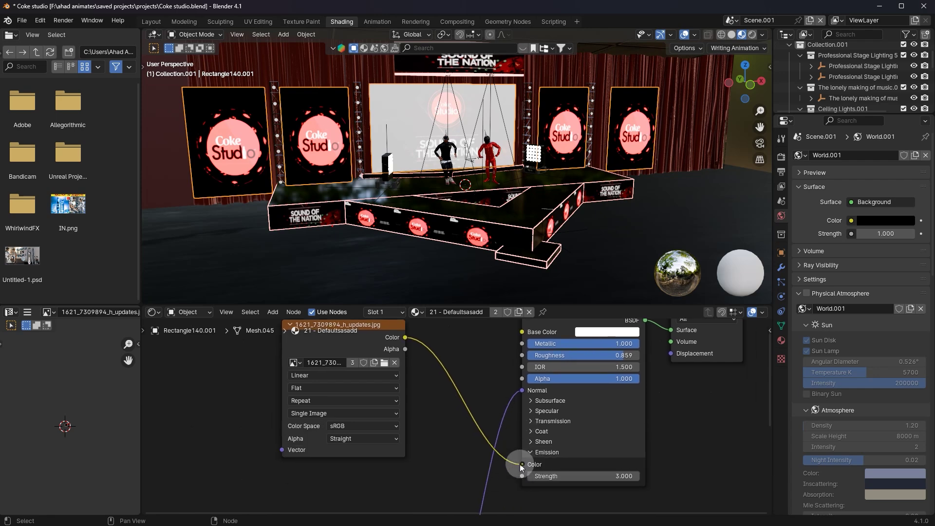
- Disconnect the image texture from the Emission Color and connect its Color output to the Principled BSDF's Base Color in the screen material
drag(521, 465, 479, 426)
right_click(478, 424)
scroll(530, 423, up, 3)
middle_drag(530, 424, 540, 510)
drag(384, 404, 426, 390)
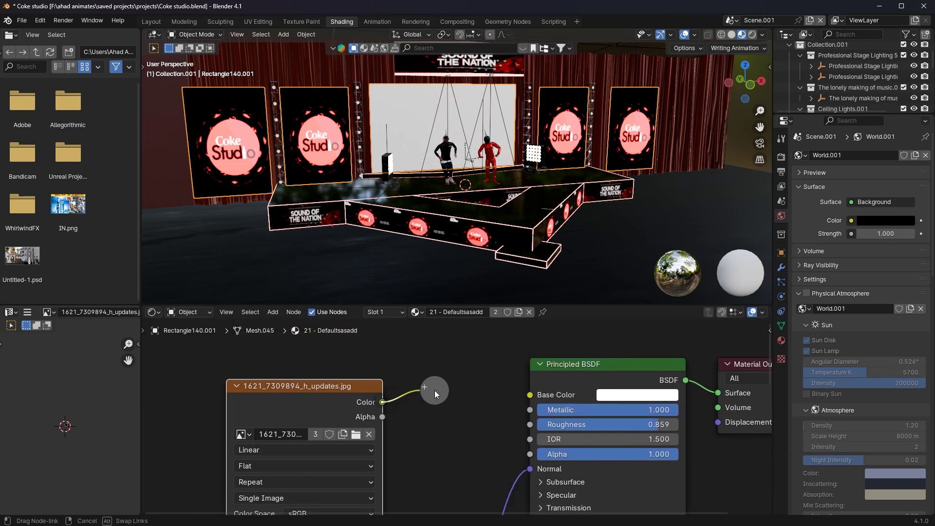
drag(526, 394, 527, 394)
- Connect the image texture's Color output to the Principled BSDF's Emission Color as well
scroll(466, 157, up, 3)
mouse_move(548, 115)
middle_down()
mouse_move(569, 108)
mouse_move(505, 107)
mouse_move(521, 102)
mouse_move(541, 105)
mouse_move(537, 112)
middle_up()
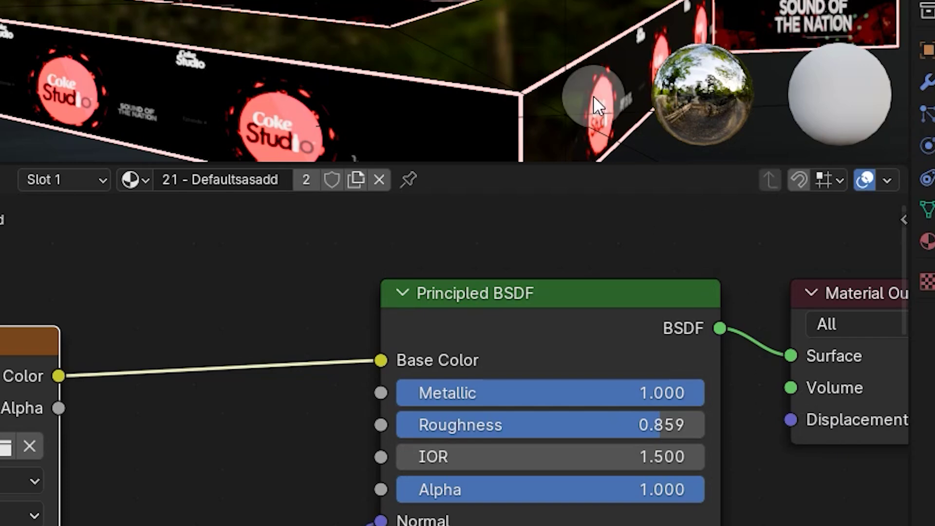
scroll(594, 96, down, 2)
scroll(509, 423, down, 4)
middle_drag(492, 427, 511, 371)
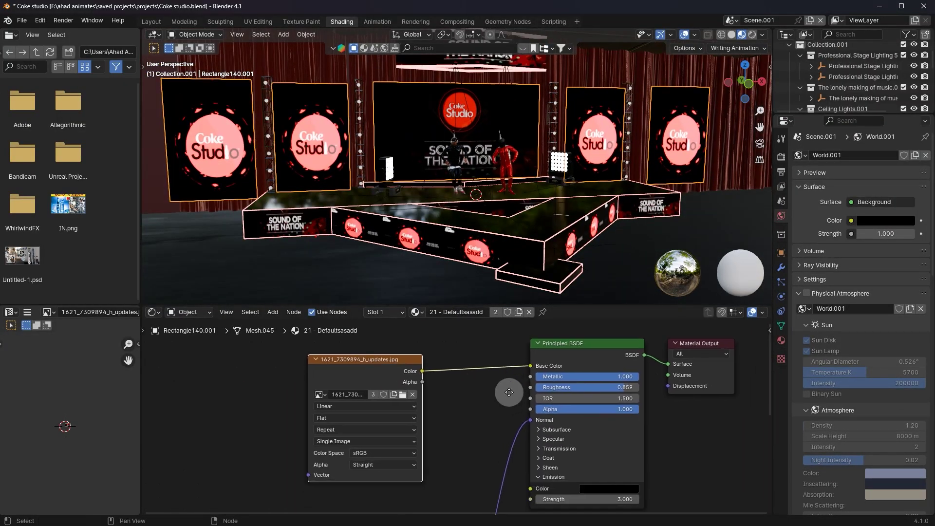
middle_drag(420, 378, 425, 396)
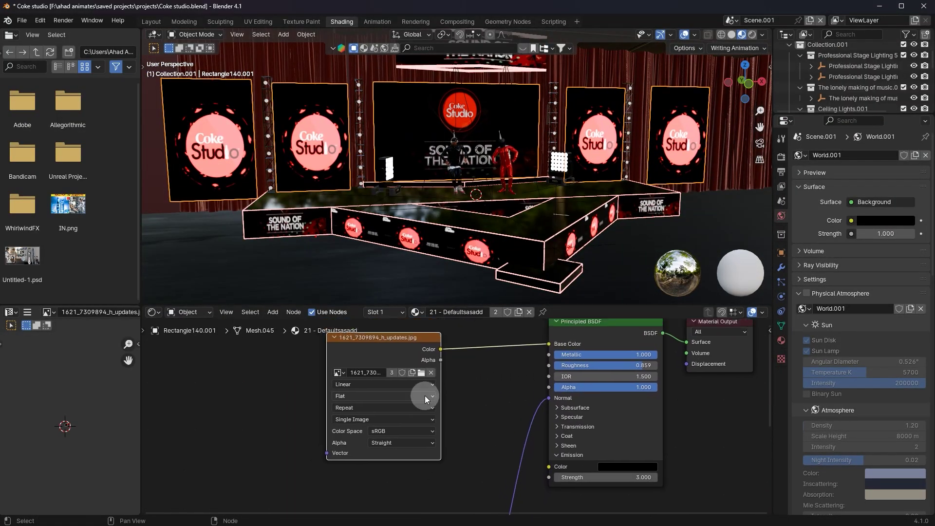
drag(437, 347, 445, 347)
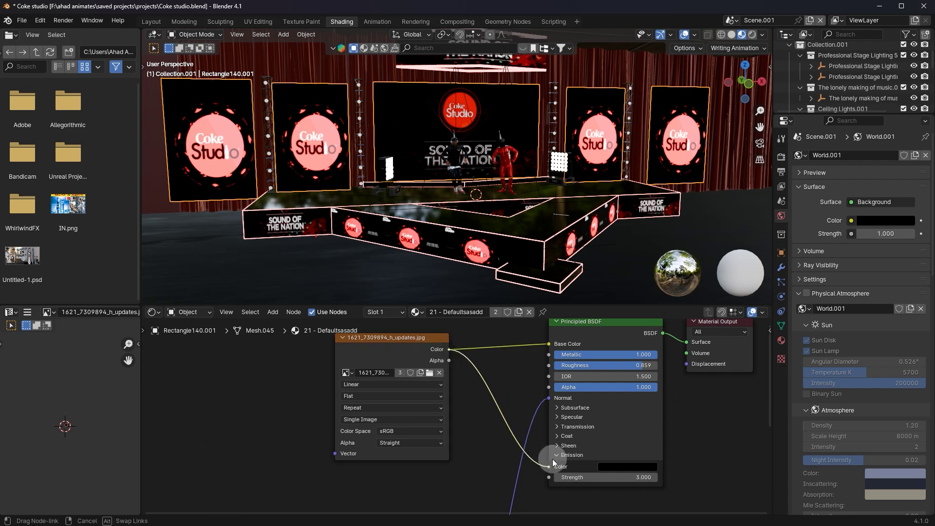
drag(552, 460, 550, 465)
- Select the stage platform and examine its slot 3 screen material's image connections and Emission settings
scroll(513, 172, up, 4)
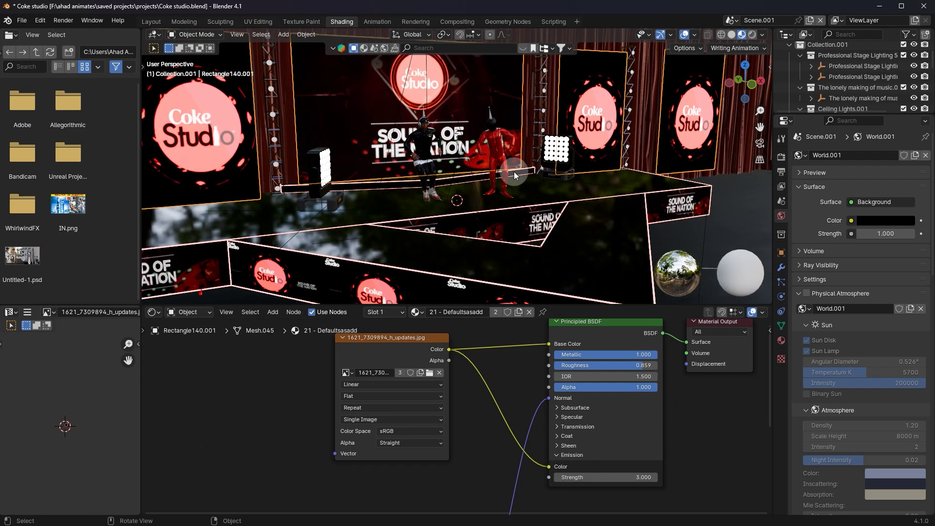
scroll(514, 172, down, 4)
scroll(539, 149, up, 2)
scroll(538, 149, up, 3)
click(489, 262)
middle_drag(489, 262, 472, 221)
scroll(448, 385, down, 2)
middle_drag(409, 387, 405, 404)
drag(362, 382, 457, 383)
middle_drag(480, 394, 421, 389)
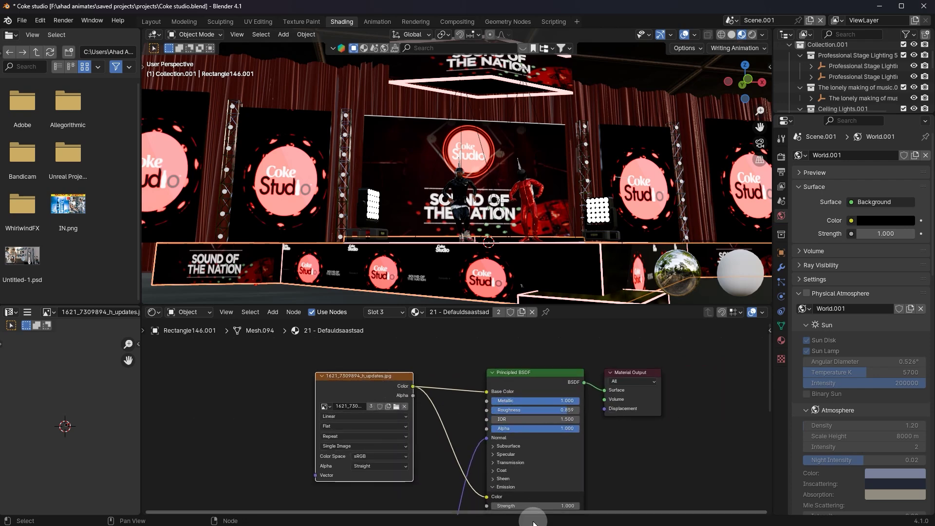
scroll(501, 387, down, 3)
middle_drag(503, 384, 504, 398)
scroll(507, 427, up, 2)
middle_drag(512, 465, 486, 380)
scroll(477, 401, up, 2)
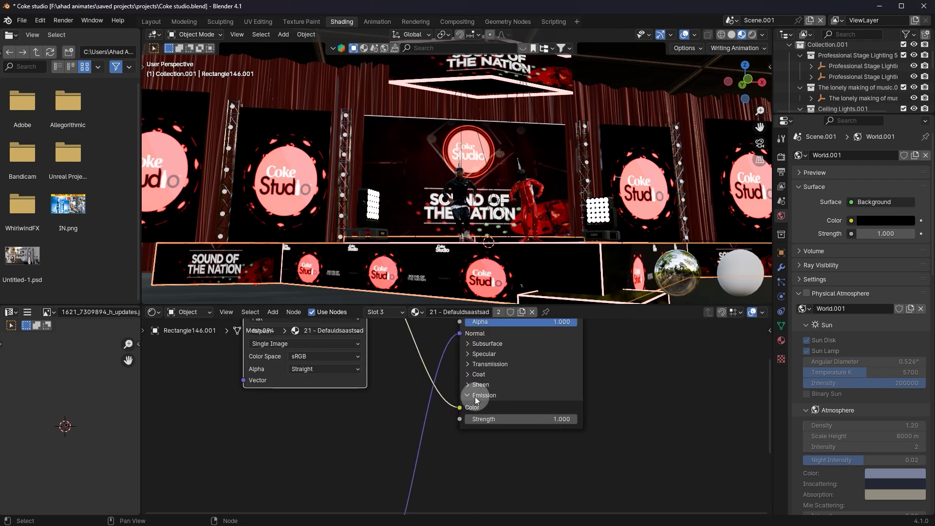
scroll(538, 415, up, 1)
middle_drag(537, 415, 525, 523)
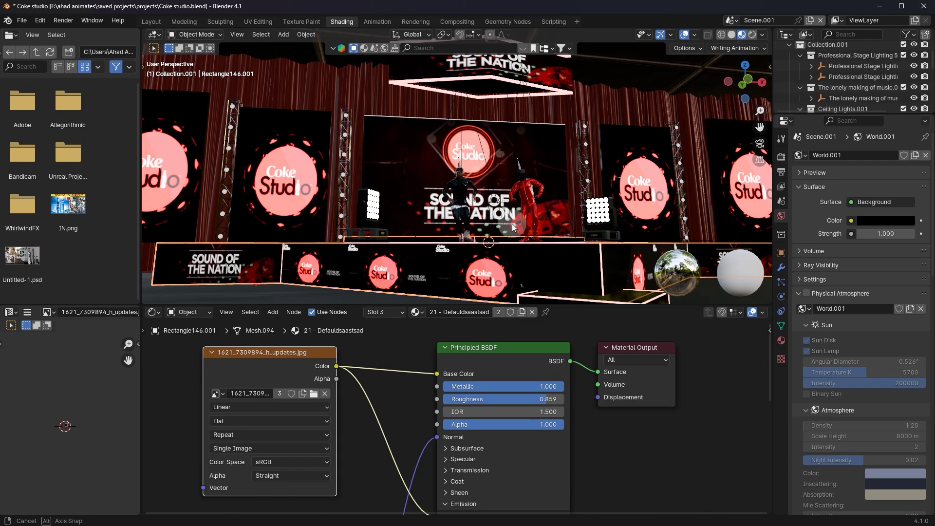
- Pick out the glowing trim around the stage platform, starting and cancelling a move on it
scroll(512, 224, down, 5)
middle_drag(512, 224, 586, 187)
shift+click(587, 152)
middle_drag(596, 151, 511, 144)
scroll(511, 145, down, 3)
middle_drag(652, 168, 755, 191)
scroll(438, 229, up, 4)
middle_drag(429, 231, 377, 243)
click(452, 239)
scroll(453, 223, down, 2)
key(g)
right_click(387, 211)
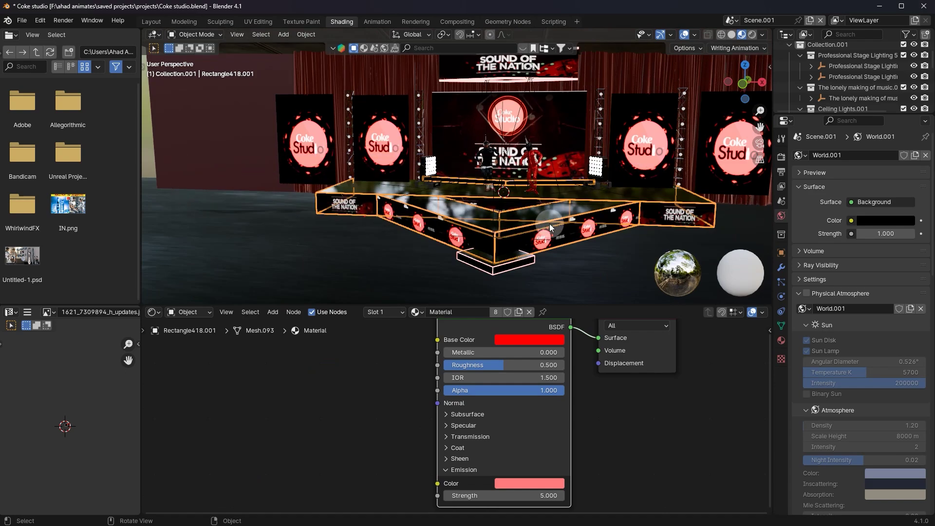
- Examine the whole stage platform and its screens from several angles and distances
scroll(514, 200, up, 3)
middle_drag(512, 201, 467, 191)
click(248, 125)
middle_drag(521, 230, 501, 253)
scroll(501, 253, down, 2)
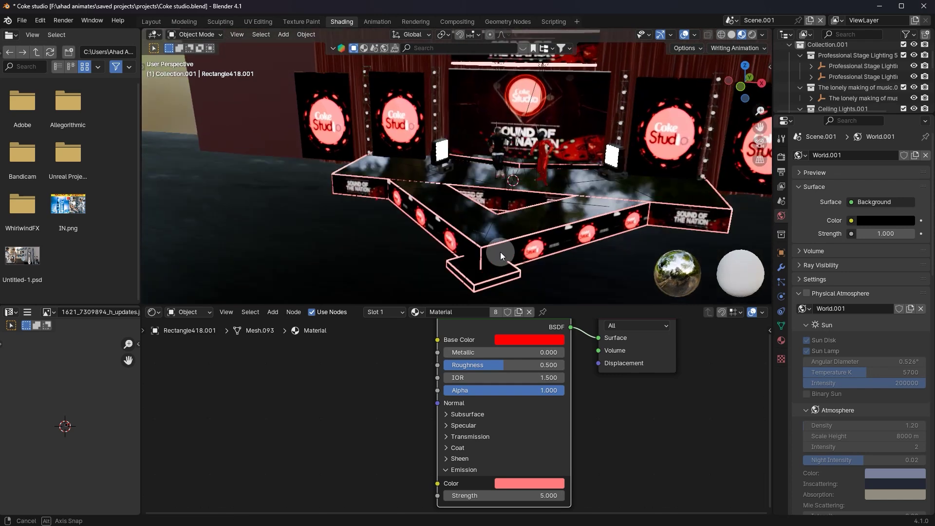
scroll(493, 242, down, 2)
middle_drag(498, 234, 292, 128)
click(242, 136)
scroll(617, 229, up, 4)
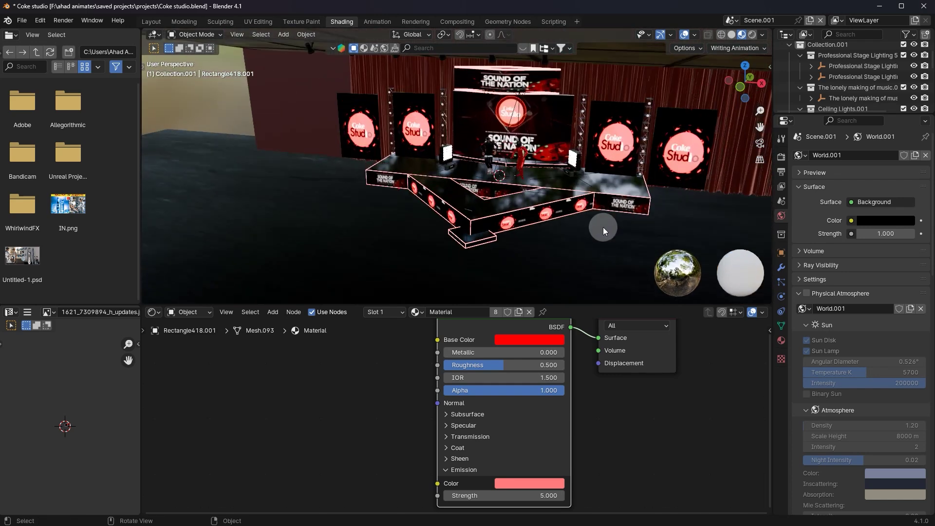
middle_drag(616, 229, 635, 225)
scroll(548, 233, up, 2)
middle_drag(548, 232, 595, 268)
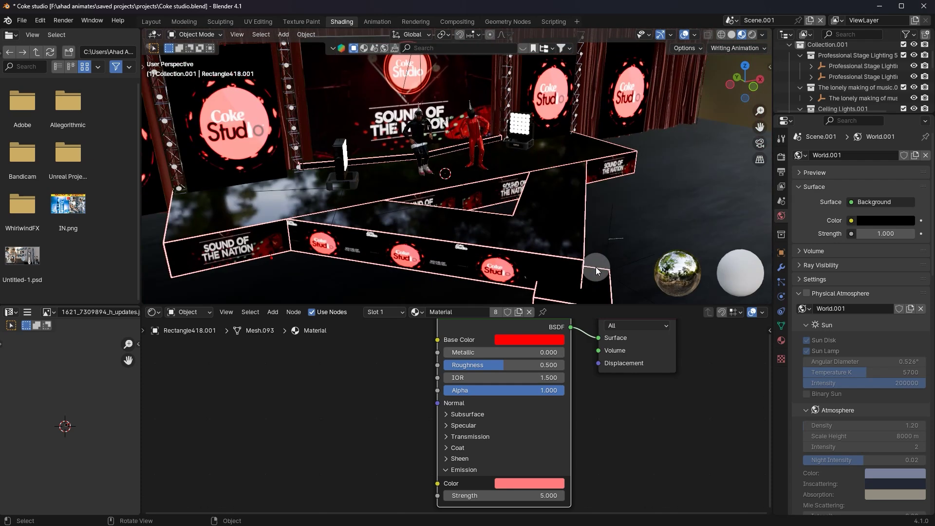
- Select the stage's edge trim and examine its red Material's Principled BSDF, including the Emission color and strength
click(566, 257)
scroll(583, 373, down, 3)
middle_drag(582, 372, 542, 414)
scroll(547, 389, up, 1)
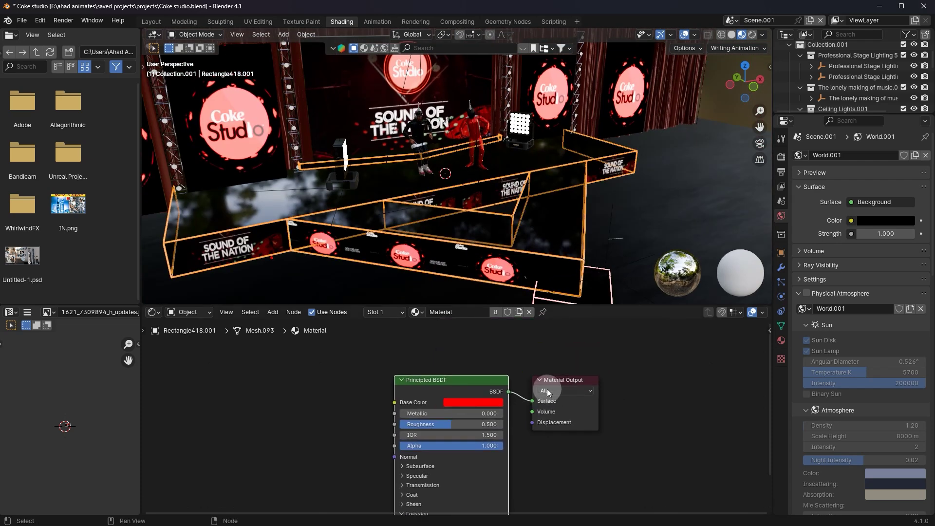
scroll(467, 393, down, 1)
middle_drag(517, 385, 529, 303)
scroll(483, 510, up, 2)
scroll(465, 414, up, 3)
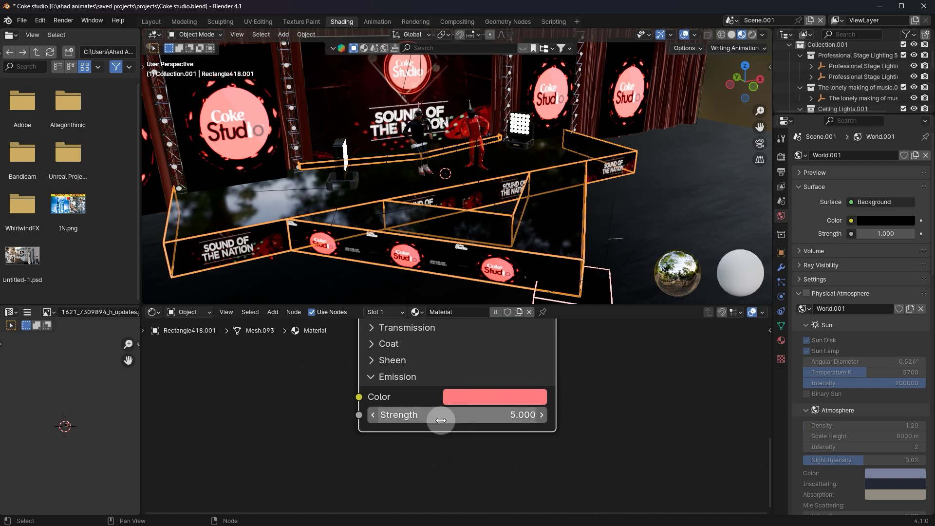
scroll(470, 406, down, 4)
middle_drag(480, 371, 472, 417)
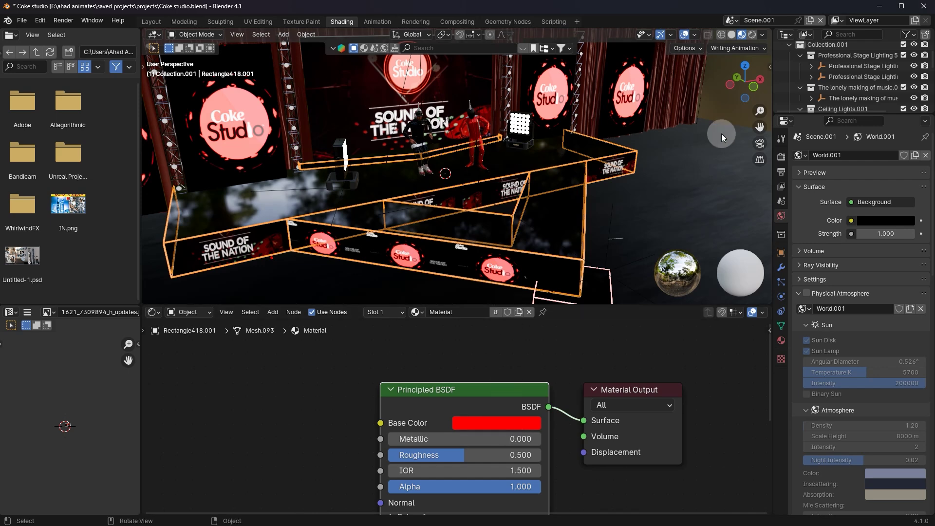
- Select the red curtain at the side of the stage and examine the RGB and Silk nodes of its Procedral Black Silk material
scroll(719, 122, down, 4)
middle_drag(715, 104, 531, 136)
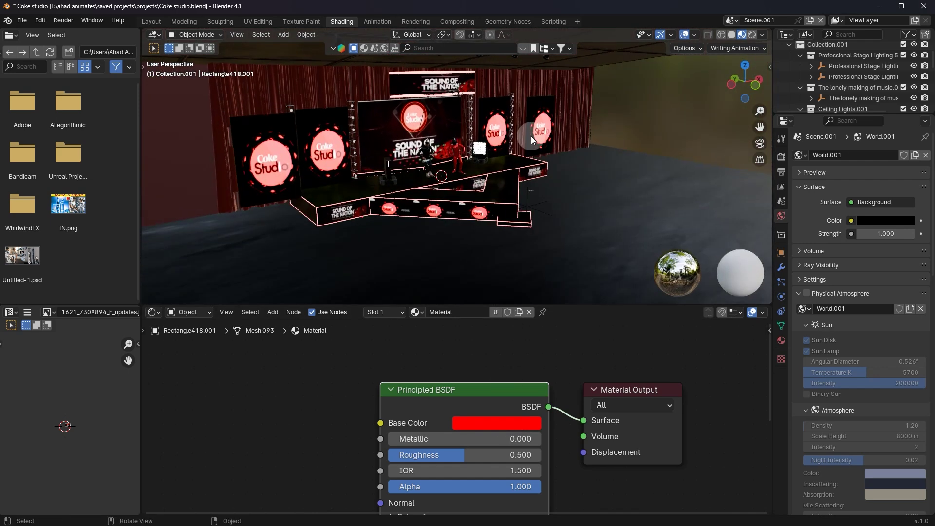
scroll(483, 149, down, 4)
middle_drag(731, 146, 652, 129)
click(671, 139)
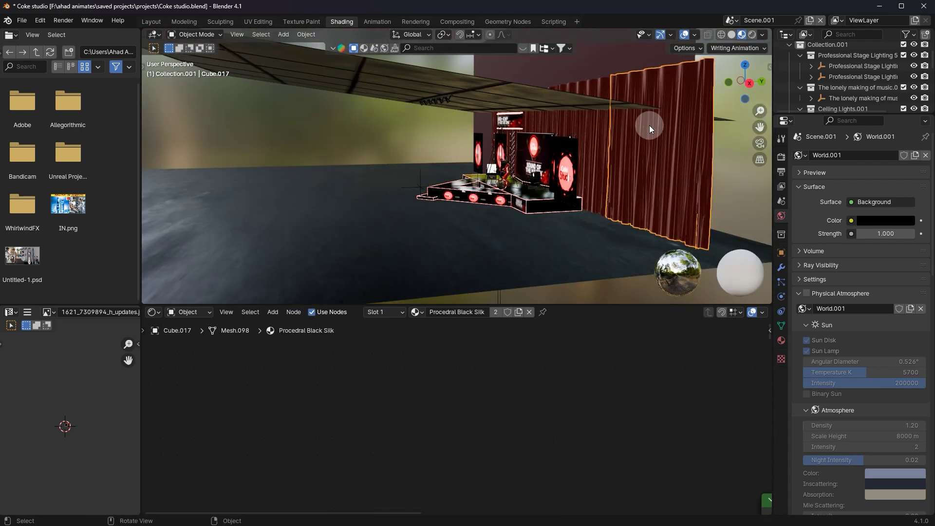
middle_drag(507, 378, 653, 407)
scroll(559, 400, up, 1)
middle_drag(560, 400, 643, 370)
scroll(526, 421, up, 1)
middle_drag(532, 430, 555, 372)
scroll(527, 445, up, 2)
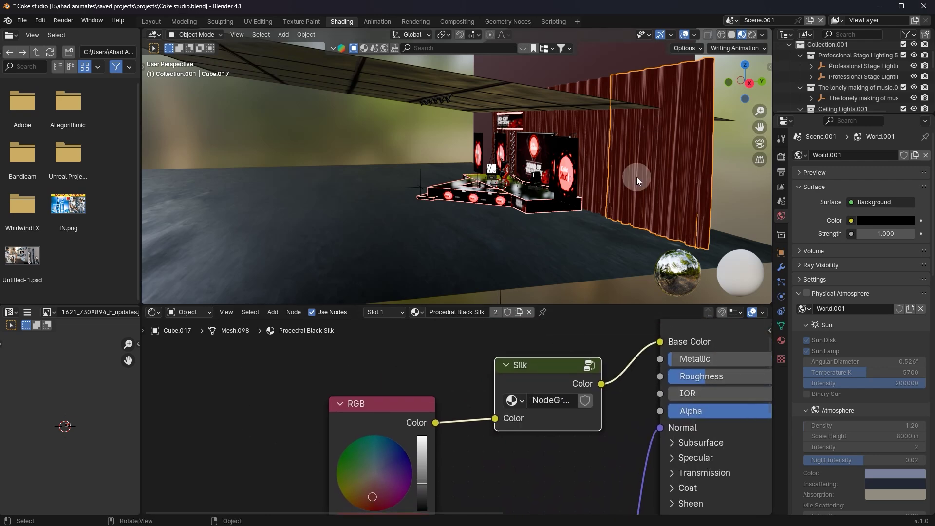
scroll(596, 416, down, 7)
middle_drag(548, 433, 552, 402)
scroll(524, 404, up, 7)
middle_drag(401, 457, 465, 421)
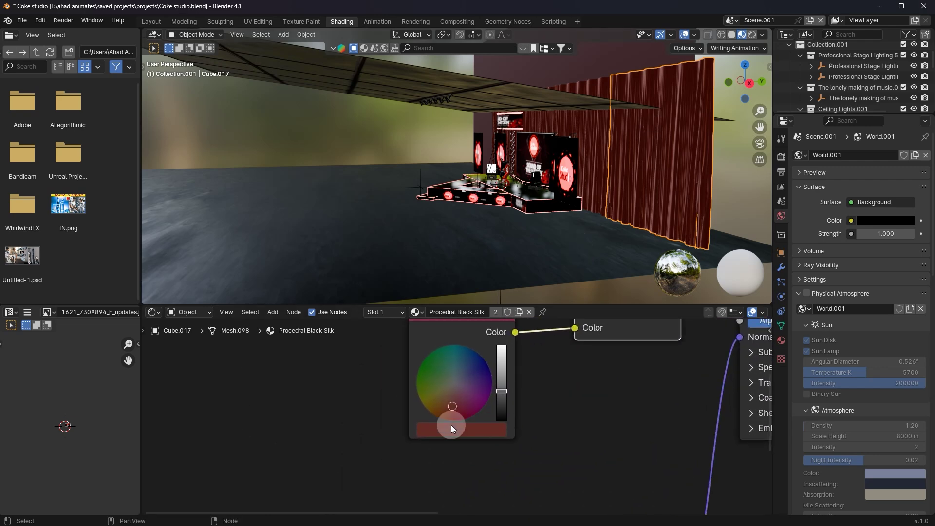
click(469, 431)
scroll(562, 264, down, 3)
middle_drag(453, 322, 466, 361)
scroll(466, 360, up, 1)
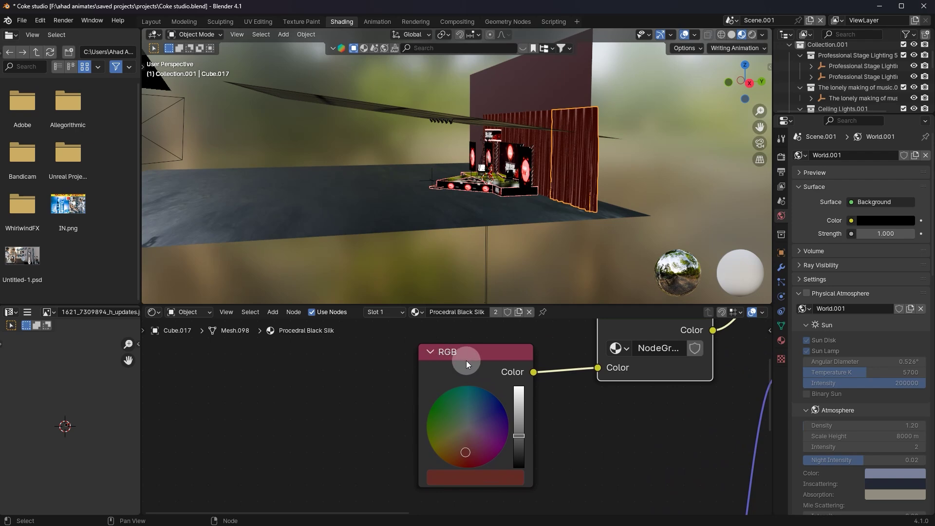
- Select the large flat wall behind the curtains and view its position relative to the stage and floor
middle_drag(526, 180, 414, 157)
scroll(390, 159, down, 2)
click(330, 165)
click(300, 193)
click(306, 144)
click(288, 212)
click(324, 130)
middle_drag(584, 173, 583, 100)
click(583, 101)
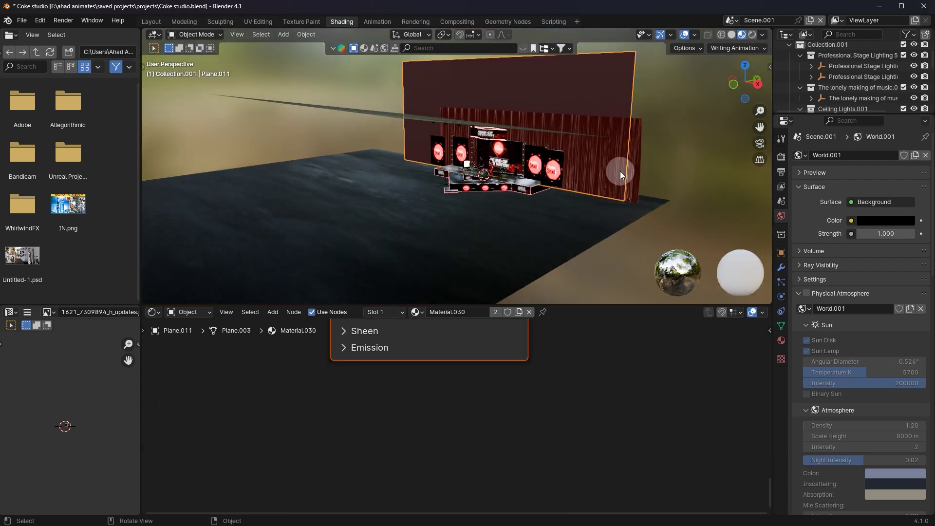
mouse_move(586, 167)
middle_down()
mouse_move(596, 148)
mouse_move(703, 141)
mouse_move(577, 125)
mouse_move(719, 159)
mouse_move(560, 147)
mouse_move(631, 148)
mouse_move(547, 159)
mouse_move(597, 157)
mouse_move(618, 178)
mouse_move(660, 181)
mouse_move(596, 162)
middle_up()
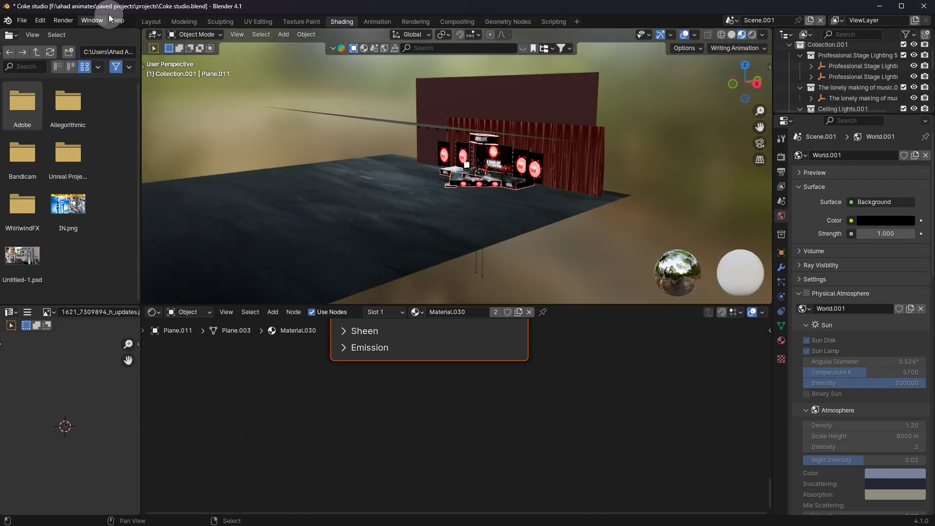
- Switch to the Layout workspace, select Camera.001 and view the two characters on the stage up close
click(153, 25)
scroll(374, 159, down, 11)
mouse_move(335, 151)
middle_down()
mouse_move(445, 177)
mouse_move(504, 208)
middle_up()
scroll(504, 209, up, 4)
scroll(505, 209, down, 4)
click(531, 223)
scroll(424, 233, up, 12)
middle_drag(404, 237, 432, 227)
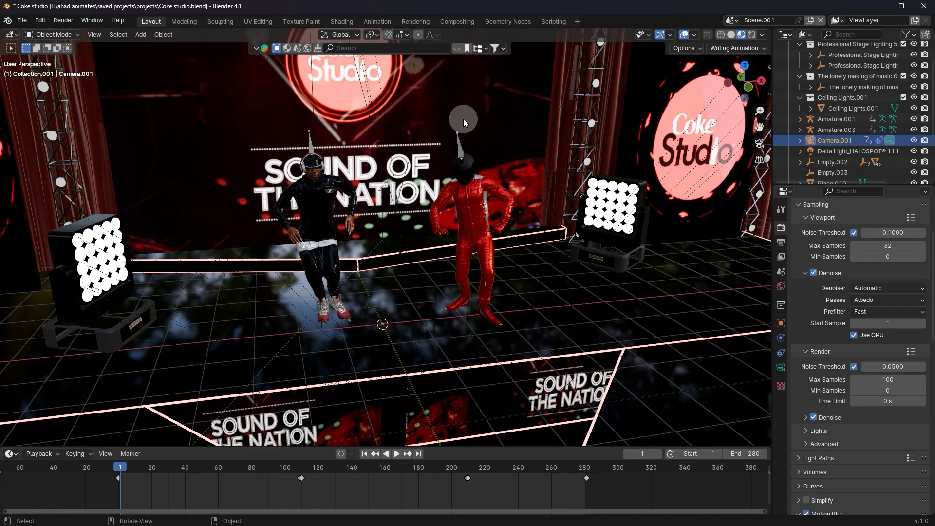
scroll(403, 104, down, 2)
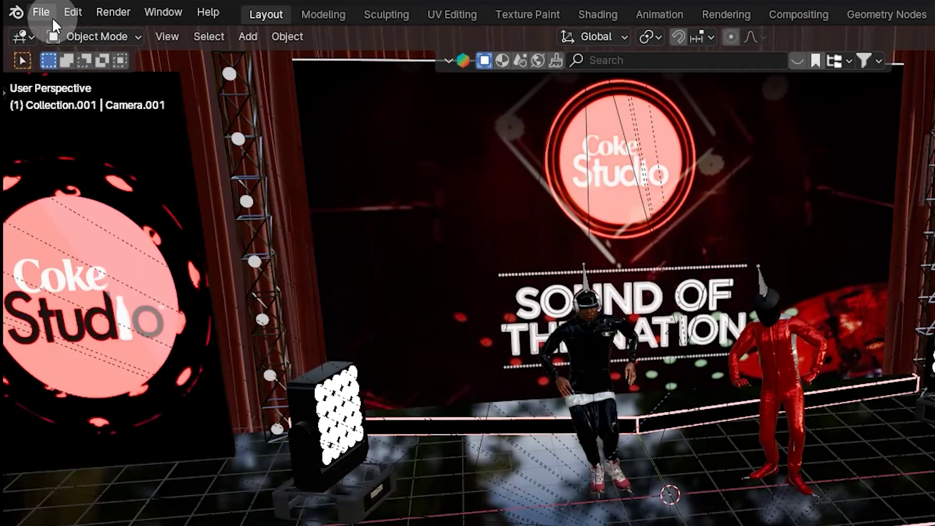
- Import Twist Dance.fbx from the Coke Studio folder as FBX
click(25, 21)
click(118, 279)
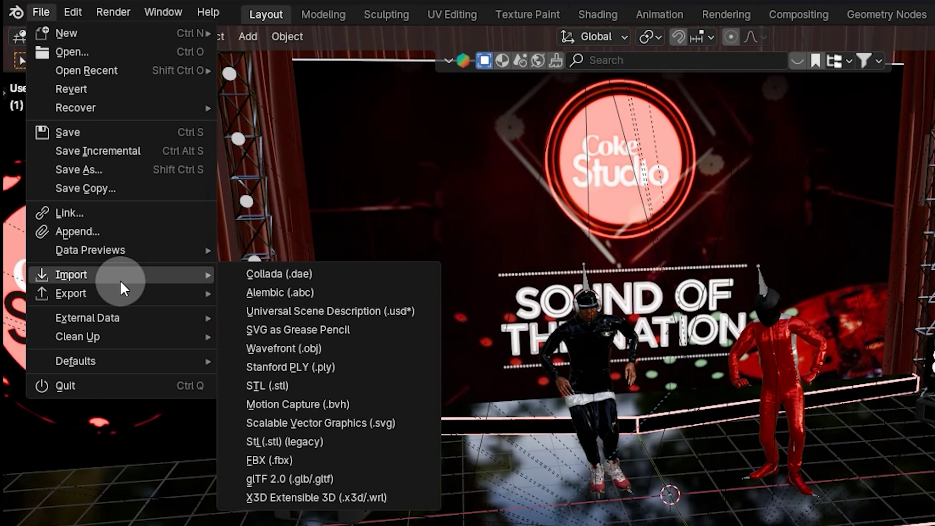
click(281, 460)
click(267, 290)
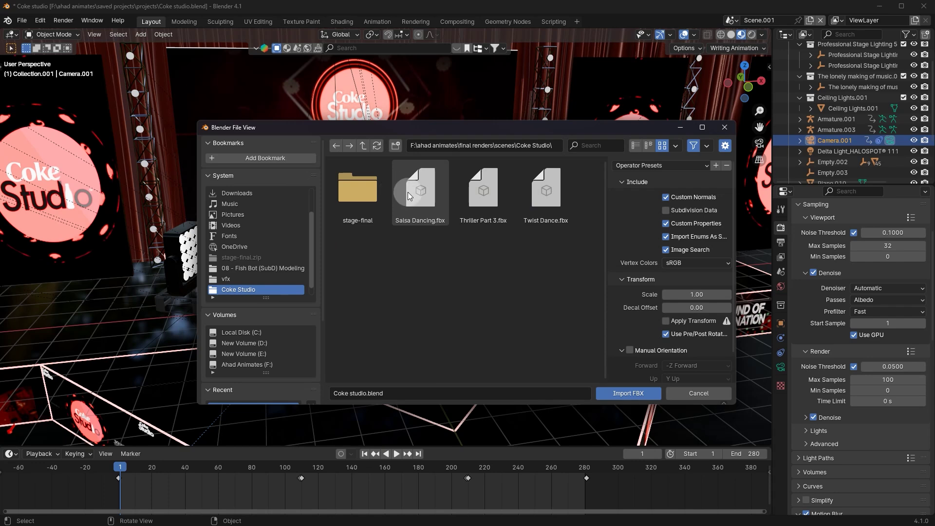
click(537, 199)
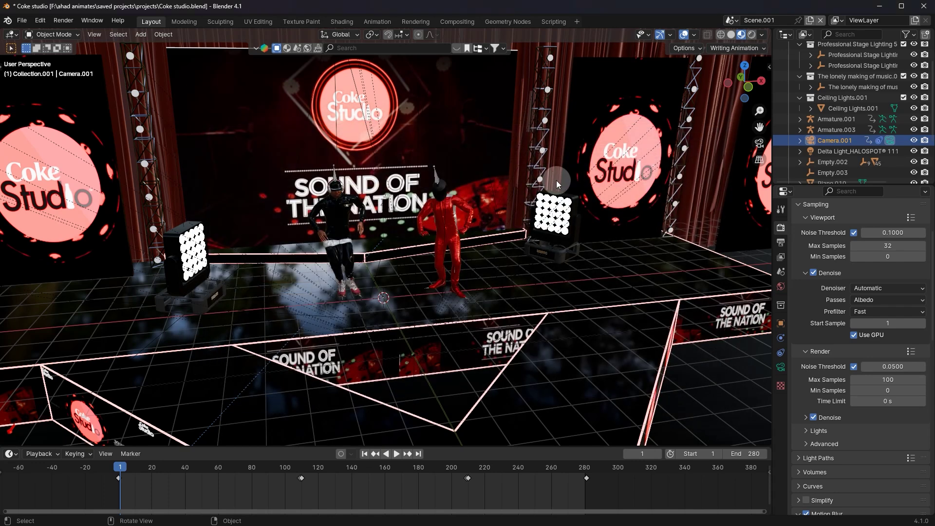
- Play the animation of the imported small red character, and delete that character from the scene
scroll(478, 223, up, 6)
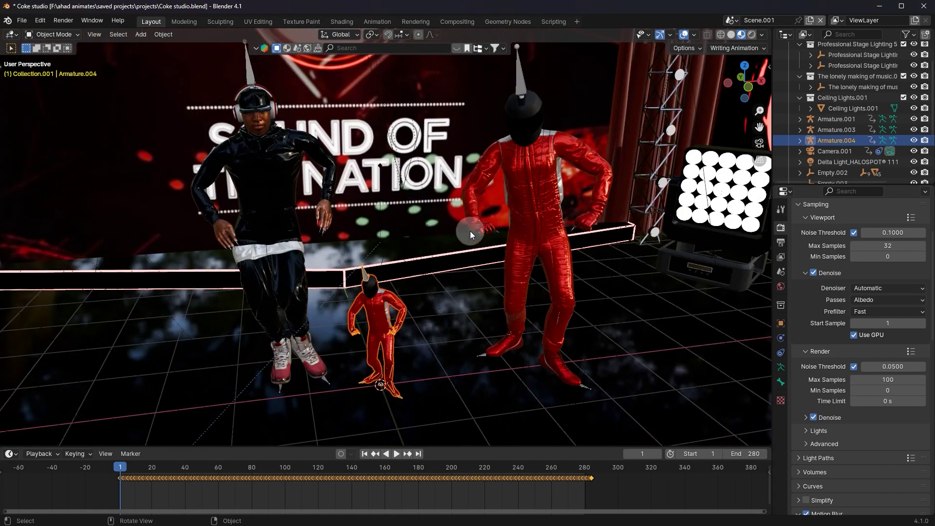
key(space)
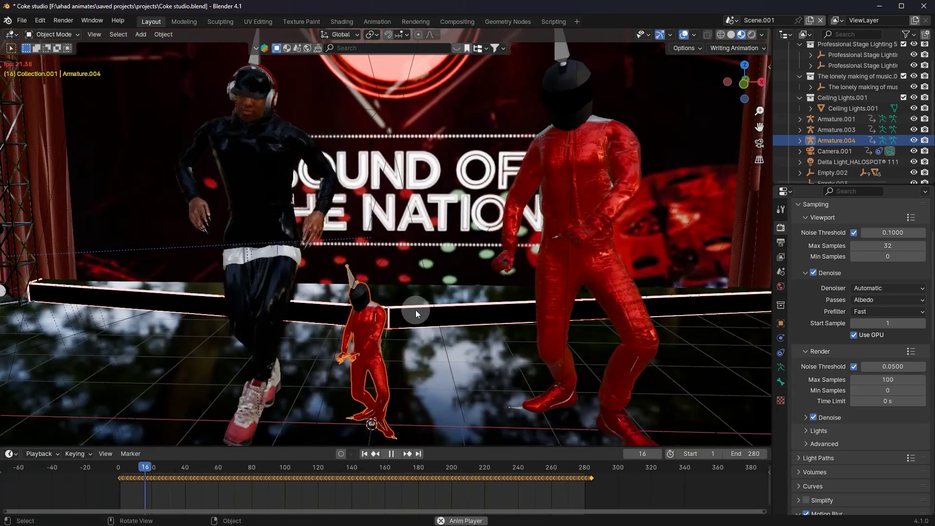
key(Delete)
scroll(402, 249, down, 8)
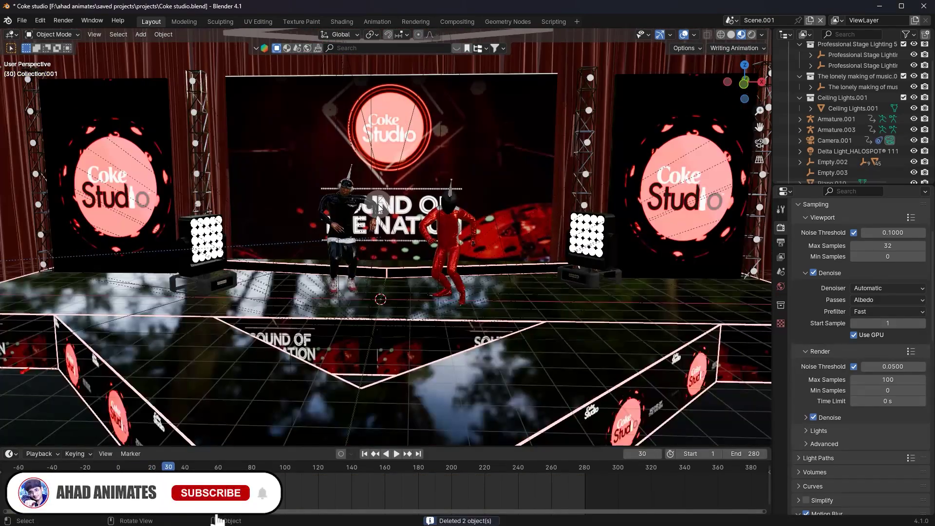
scroll(504, 196, down, 6)
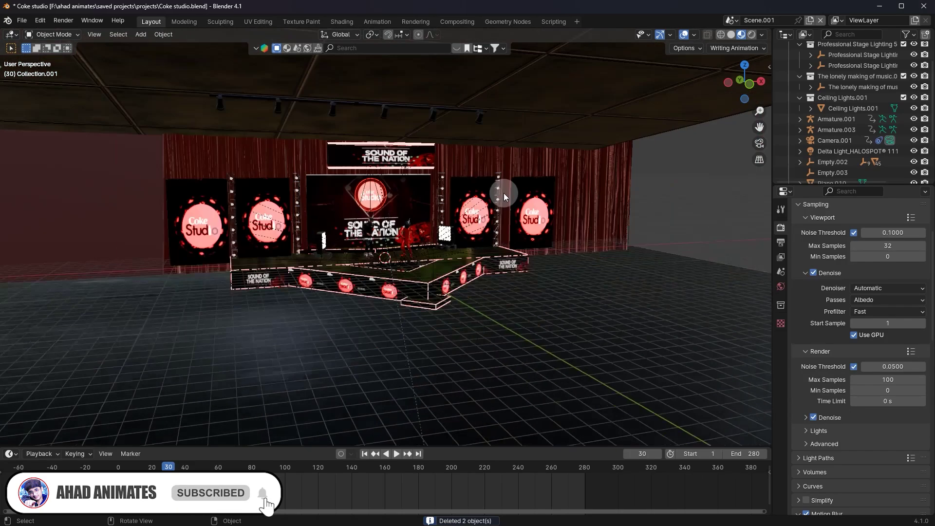
scroll(483, 157, up, 3)
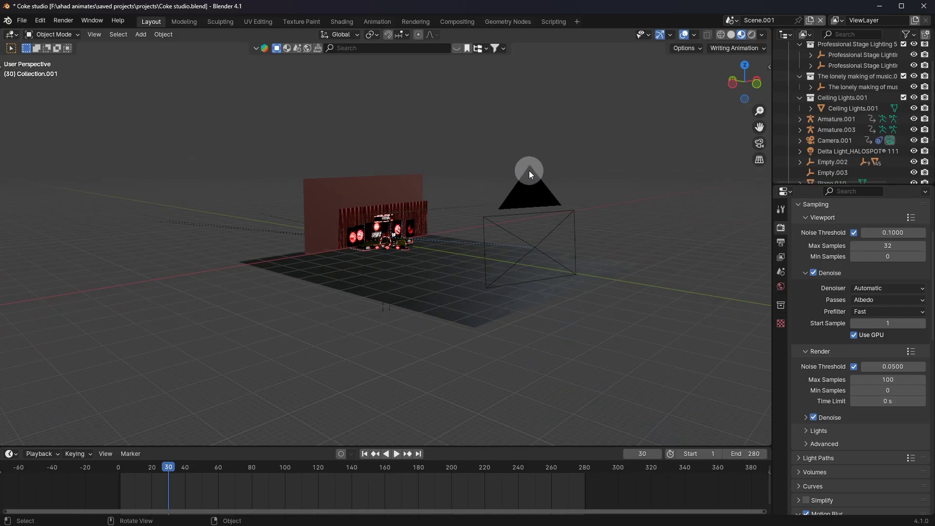
- Select Camera.001 and set the current frame to 1
click(542, 183)
scroll(536, 181, up, 3)
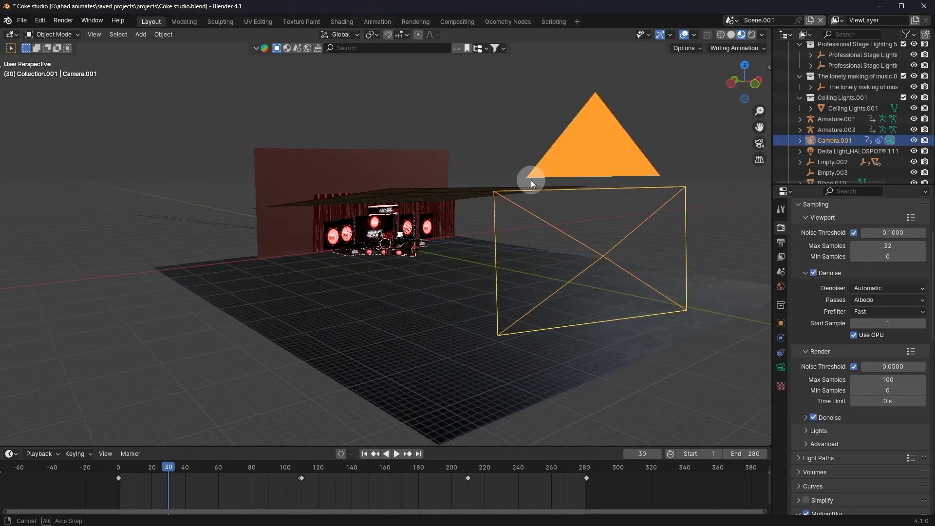
drag(163, 467, 120, 468)
scroll(608, 145, up, 4)
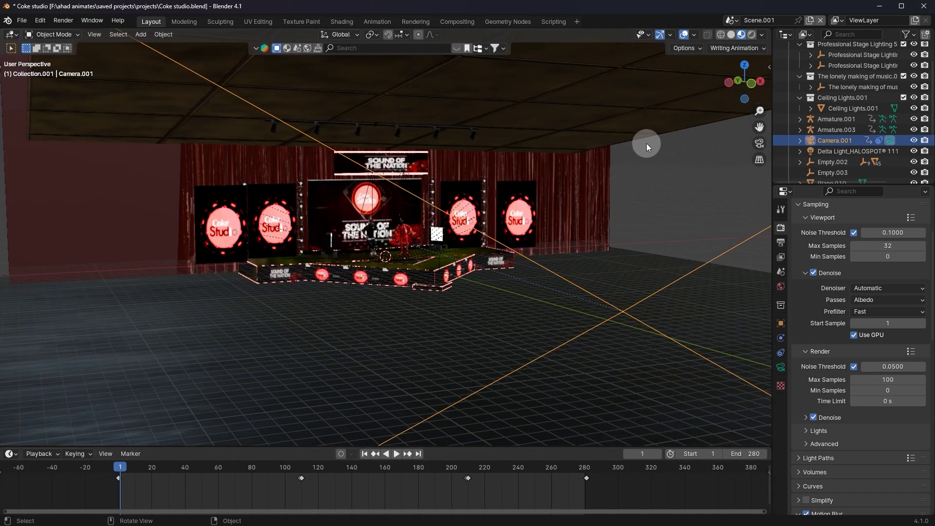
- Look through the camera, play the animation and scrub the timeline back to frame 3
key(KP_0)
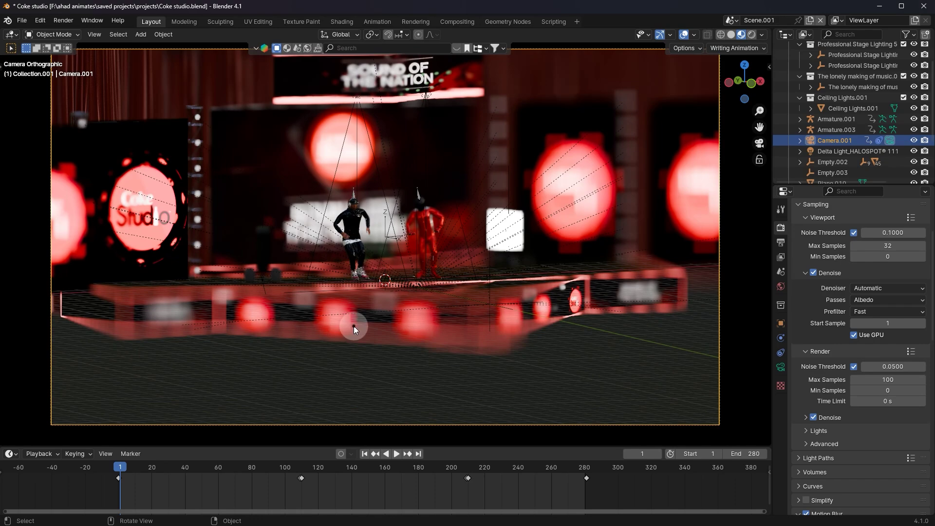
key(space)
drag(166, 469, 124, 478)
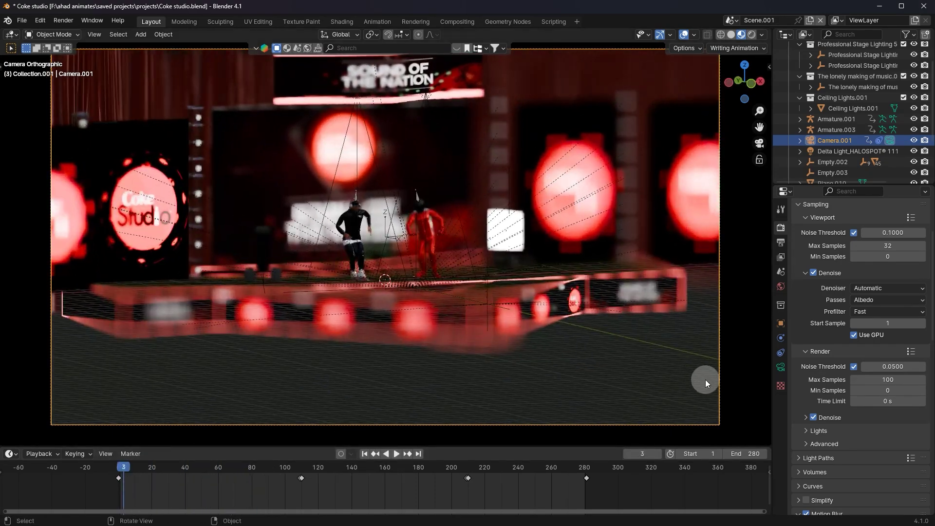
- Switch Camera.001's lens type to Perspective for comparison, and set it back to Orthographic
click(781, 368)
scroll(867, 284, up, 4)
click(888, 258)
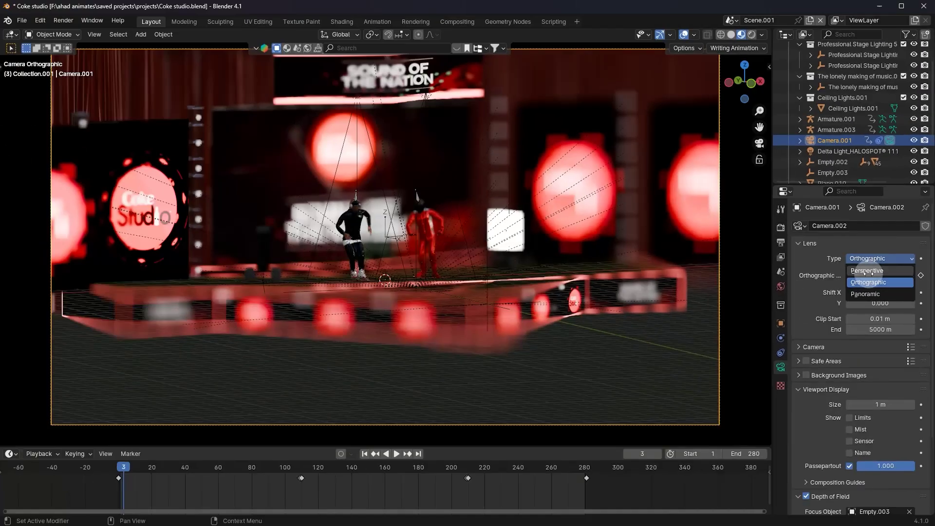
click(807, 302)
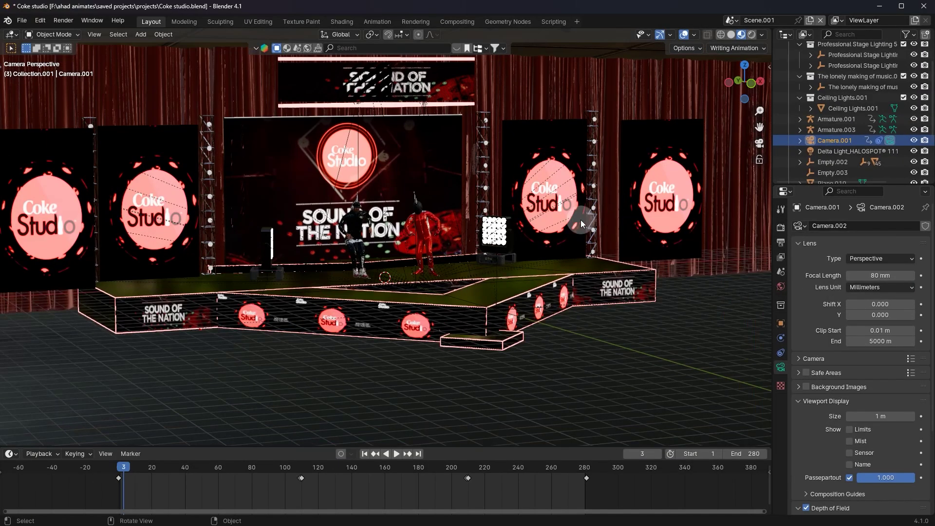
click(880, 258)
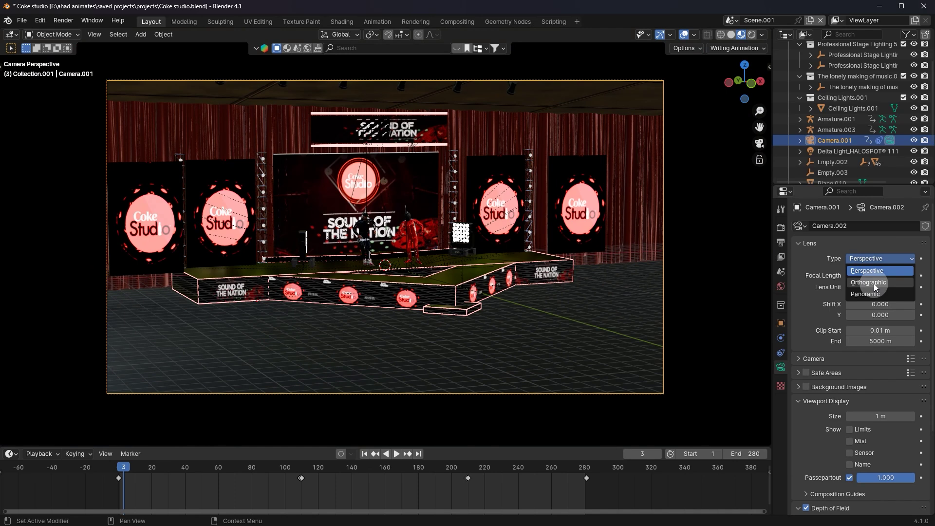
click(874, 271)
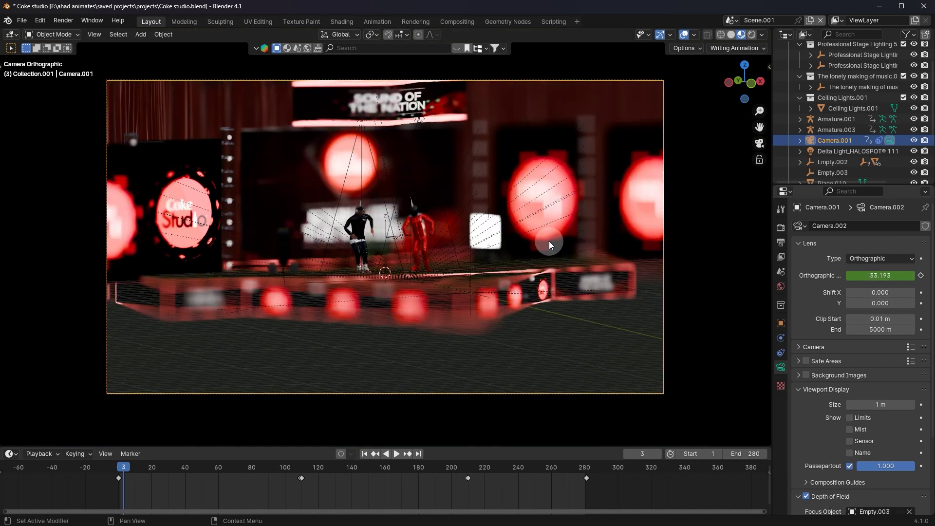
- Scrub the timeline through the camera's Orthographic Scale keyframes and stop at frame 110
drag(120, 471, 290, 474)
scroll(287, 482, up, 5)
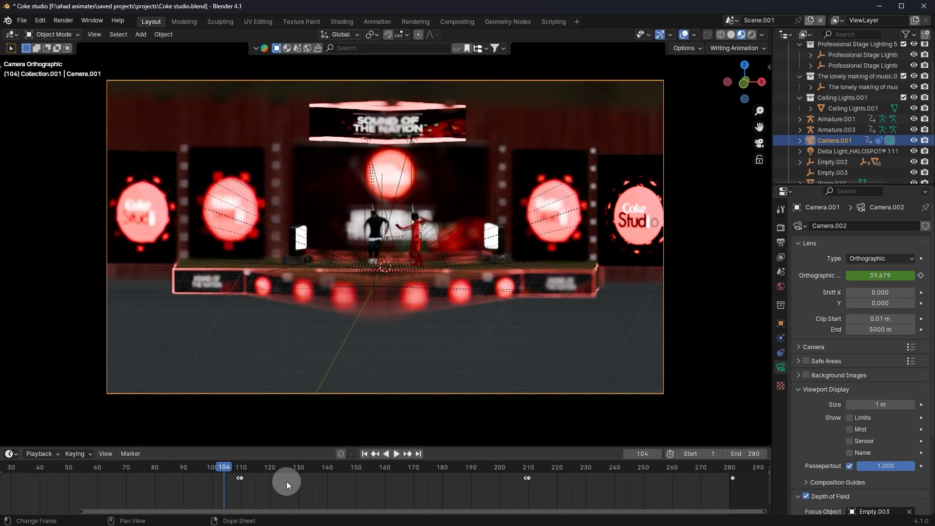
key(space)
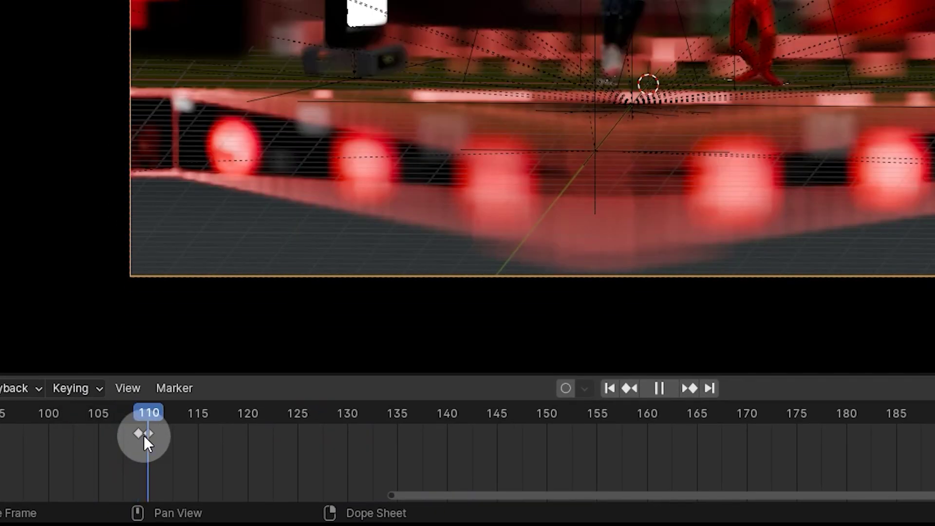
drag(144, 435, 140, 434)
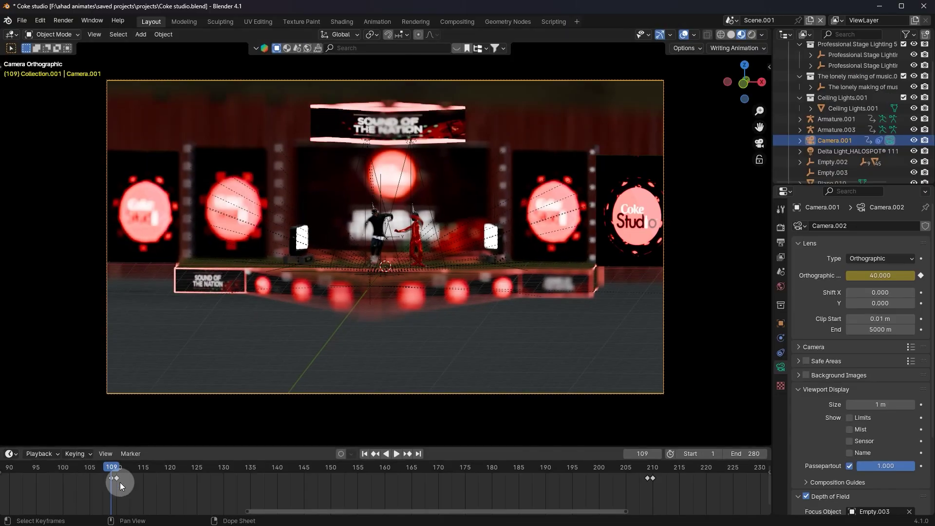
click(117, 470)
scroll(399, 310, down, 1)
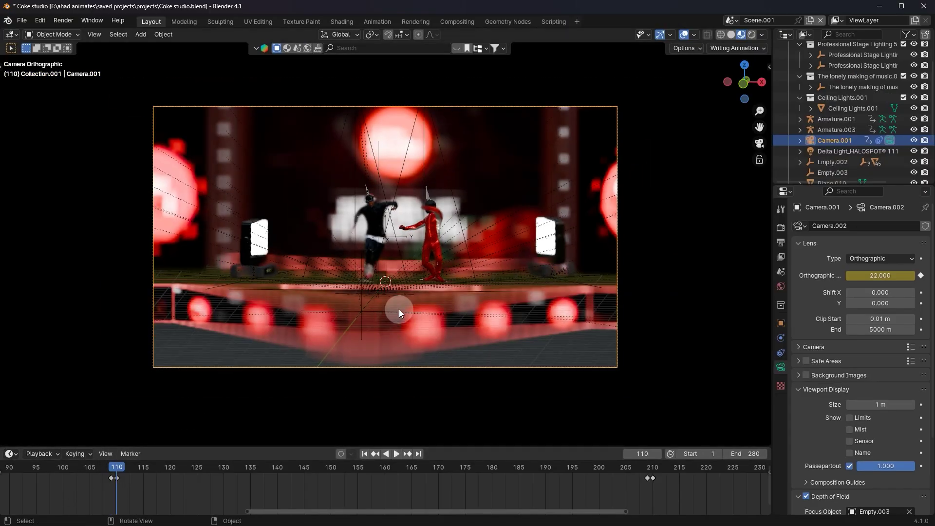
- View the camera from outside while scrubbing the animation, return to the camera view and scrub to frame 195
scroll(399, 310, up, 2)
middle_drag(399, 309, 198, 275)
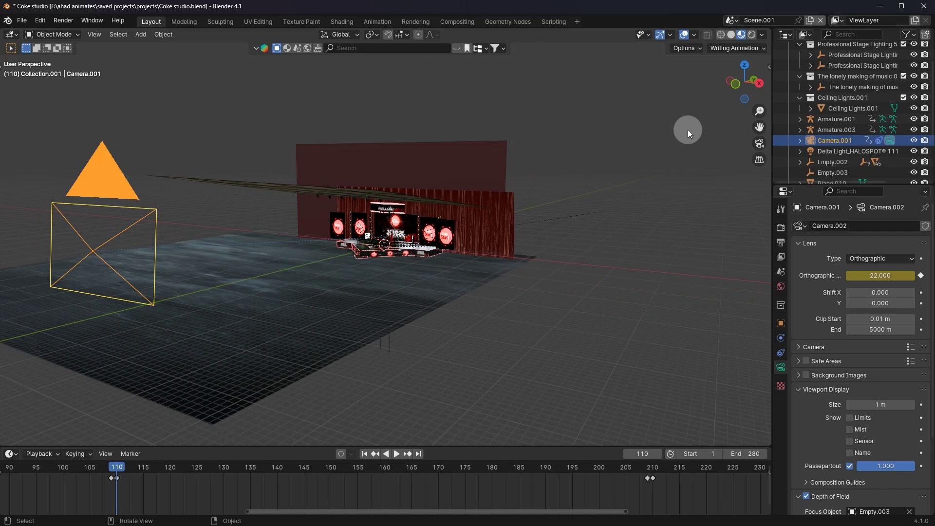
drag(122, 466, 527, 490)
click(756, 148)
scroll(527, 490, down, 3)
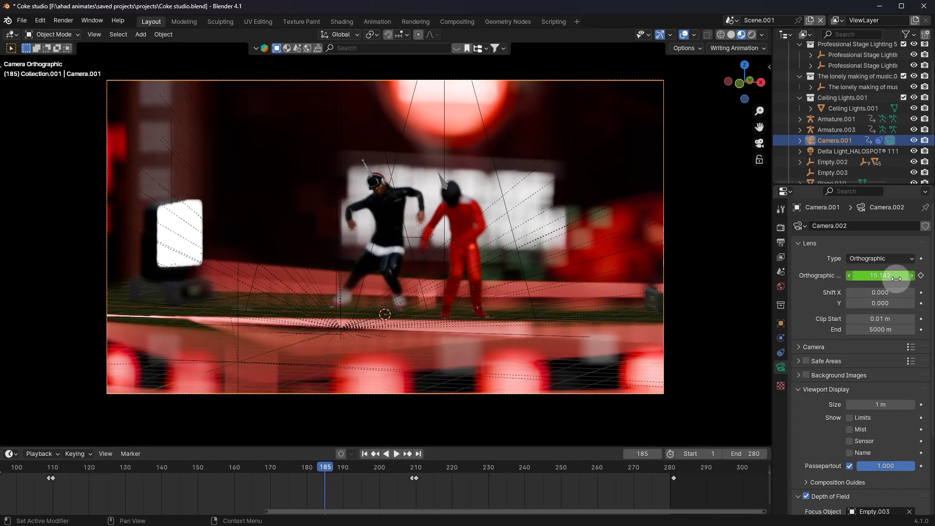
click(396, 454)
drag(499, 477, 363, 457)
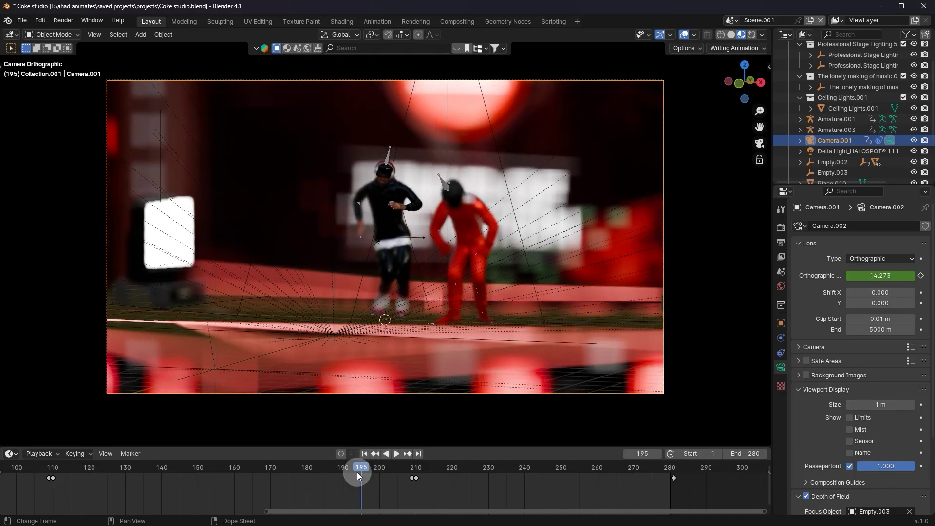
- Go back to frame 1, view the camera from outside, and examine its depth of field settings in camera view
click(365, 454)
middle_drag(367, 282, 460, 181)
scroll(410, 257, up, 6)
scroll(417, 197, up, 4)
scroll(423, 189, down, 7)
scroll(460, 181, down, 6)
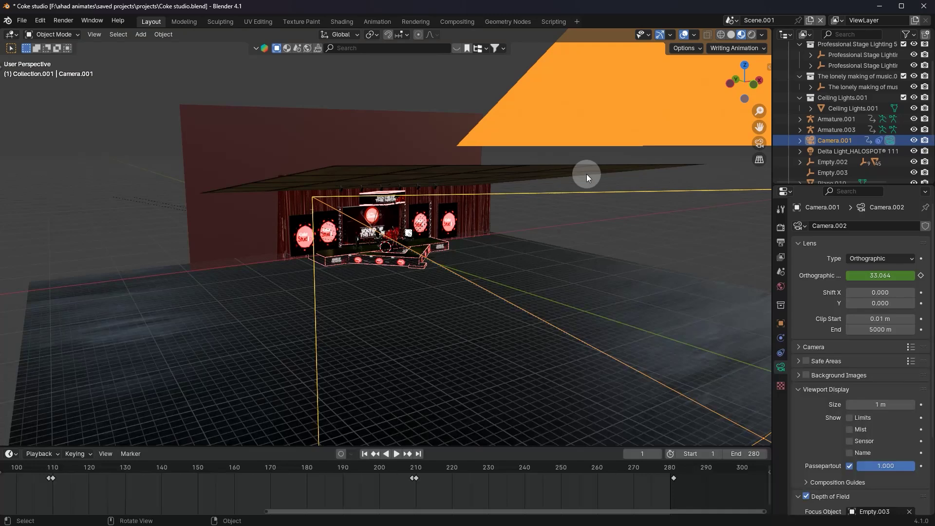
scroll(637, 175, down, 4)
click(759, 142)
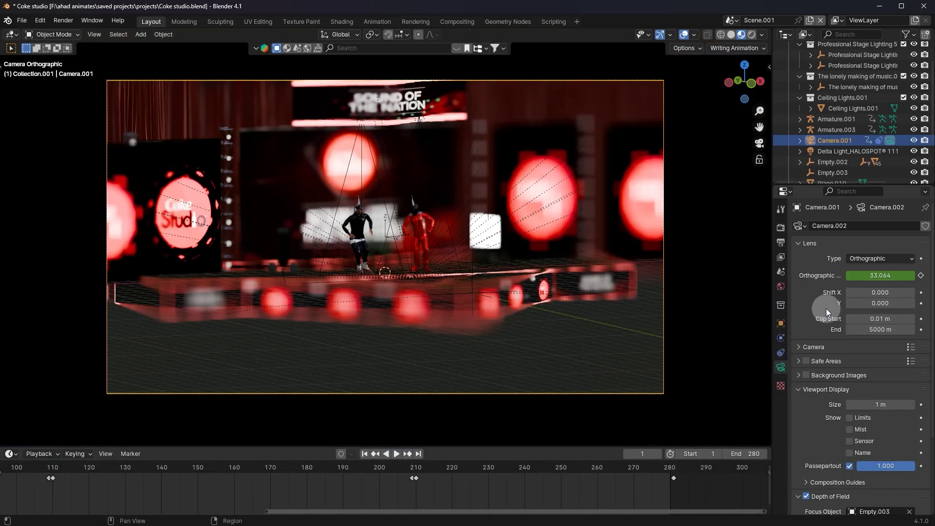
scroll(826, 308, down, 5)
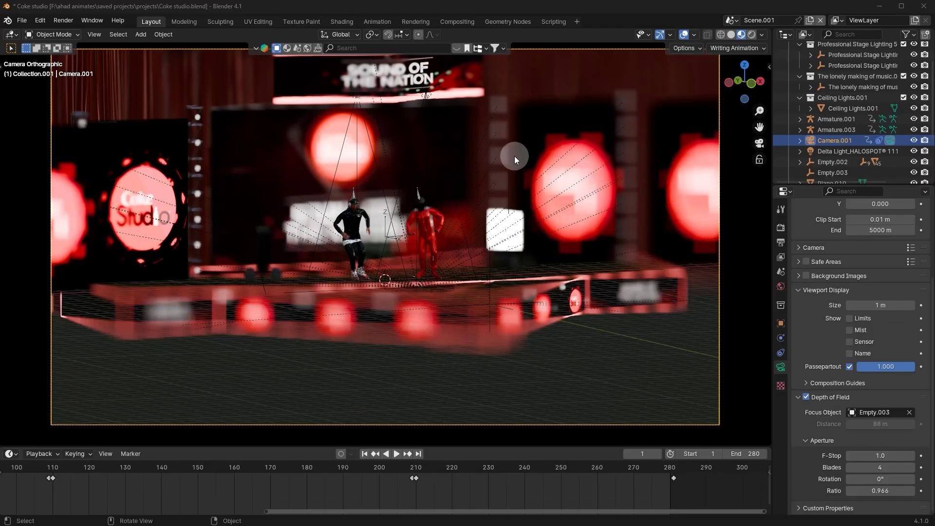
- Deselect the camera and display the camera view in Rendered shading
middle_drag(618, 76, 757, 152)
click(757, 151)
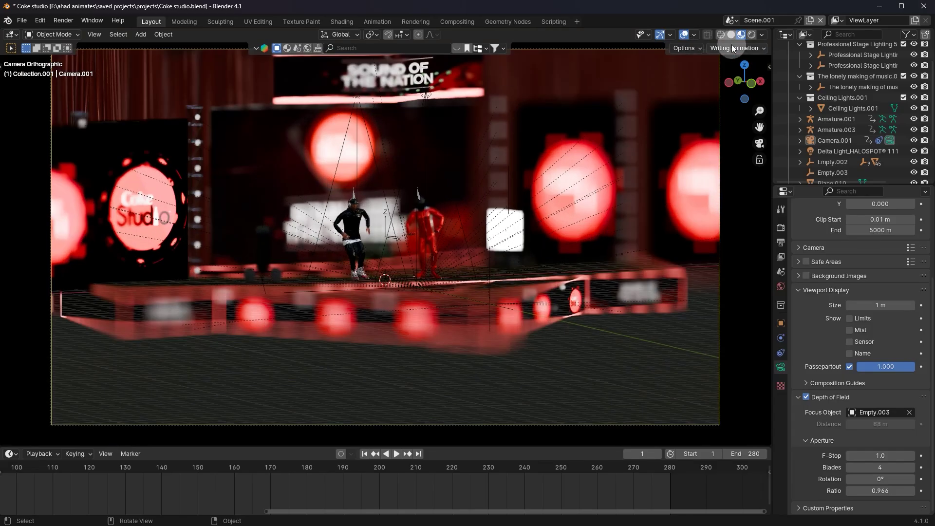
click(752, 39)
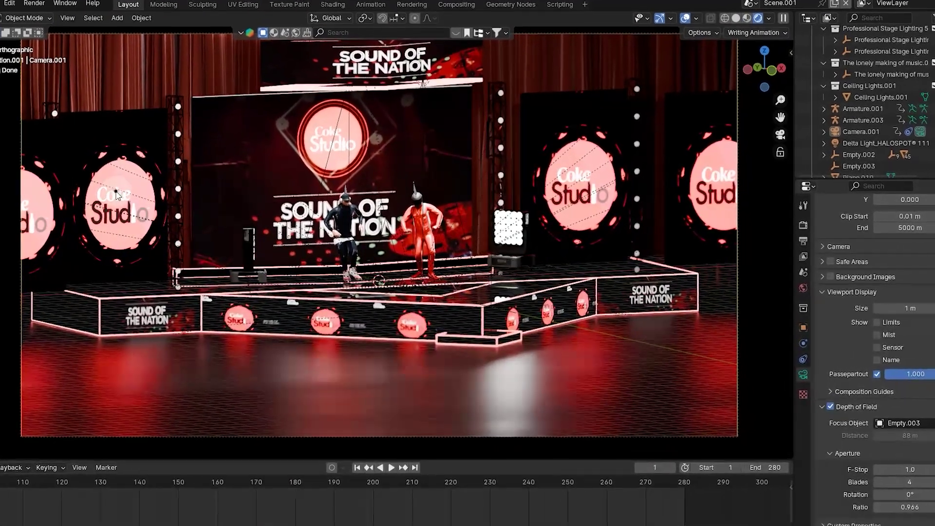
- Examine the stage floor, dancers and stage lights up close in the rendered view
click(365, 335)
click(590, 203)
click(524, 267)
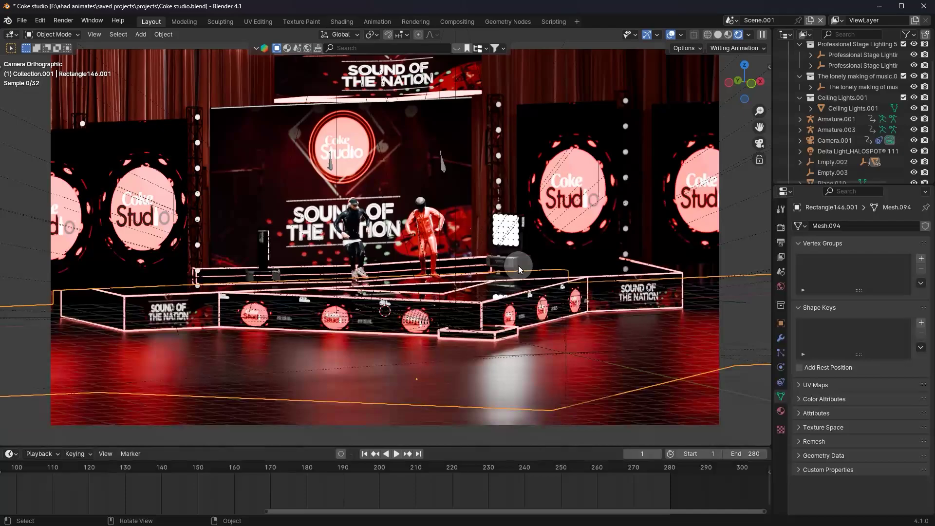
scroll(524, 267, up, 4)
scroll(518, 265, down, 4)
mouse_move(519, 265)
middle_down()
mouse_move(549, 248)
mouse_move(514, 253)
middle_up()
scroll(528, 264, up, 7)
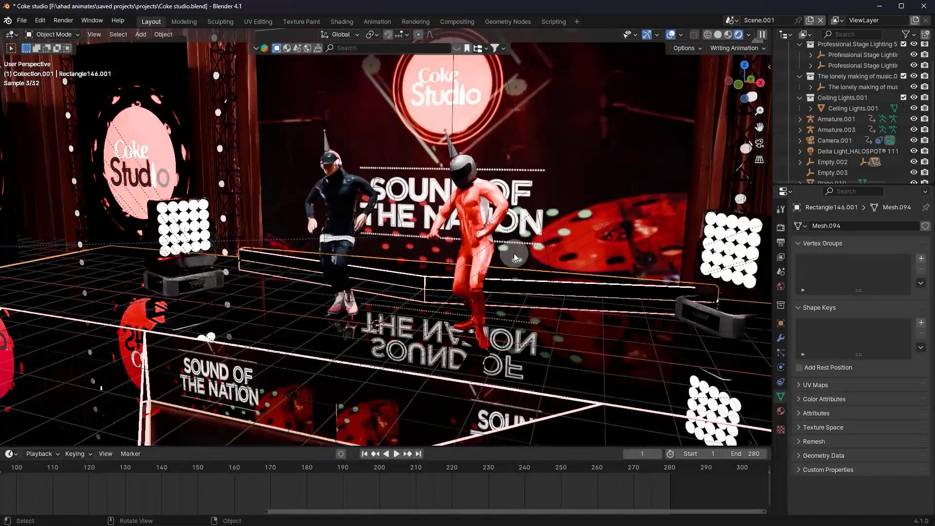
click(708, 243)
click(181, 227)
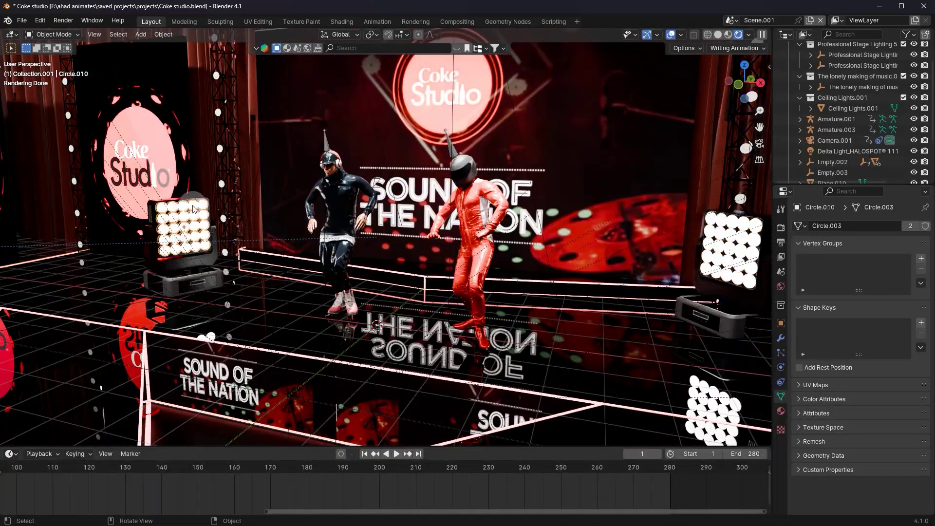
scroll(265, 140, up, 3)
middle_drag(265, 141, 322, 130)
scroll(454, 148, down, 6)
- Return to the camera view and orbit out to look over the whole set from a distance
middle_drag(454, 149, 703, 137)
click(760, 143)
middle_drag(560, 175, 601, 185)
drag(641, 200, 642, 201)
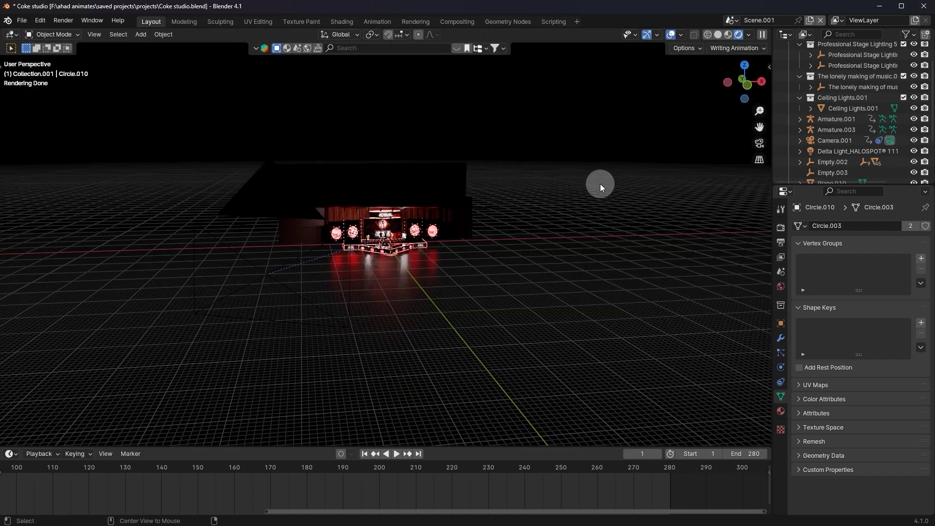
middle_drag(600, 183, 610, 188)
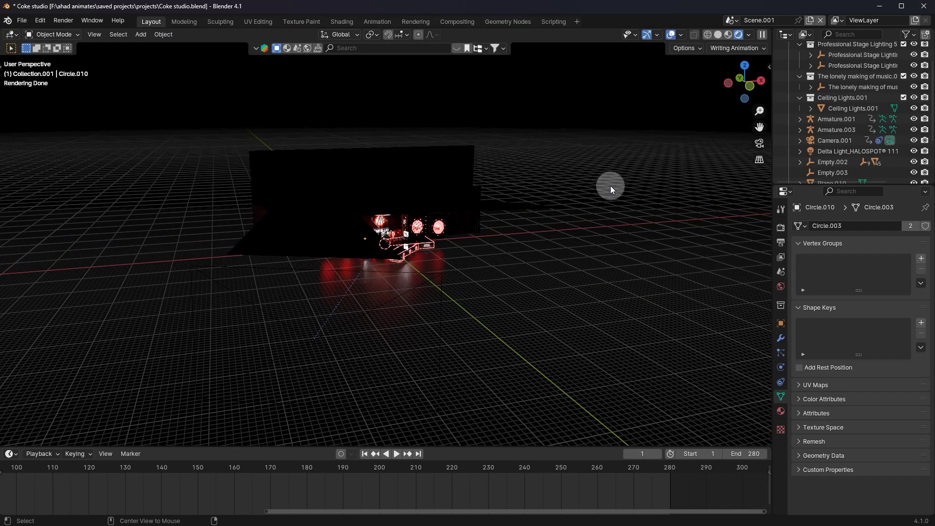
- Switch to Solid shading, add a cube and scale it up uniformly until it encloses the whole set
click(720, 33)
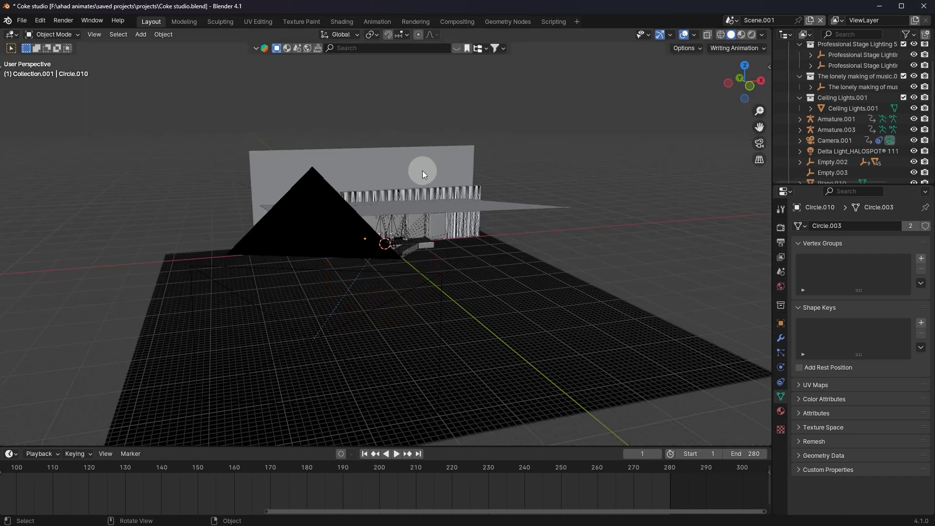
scroll(418, 169, down, 3)
key(shift+a)
mouse_move(419, 180)
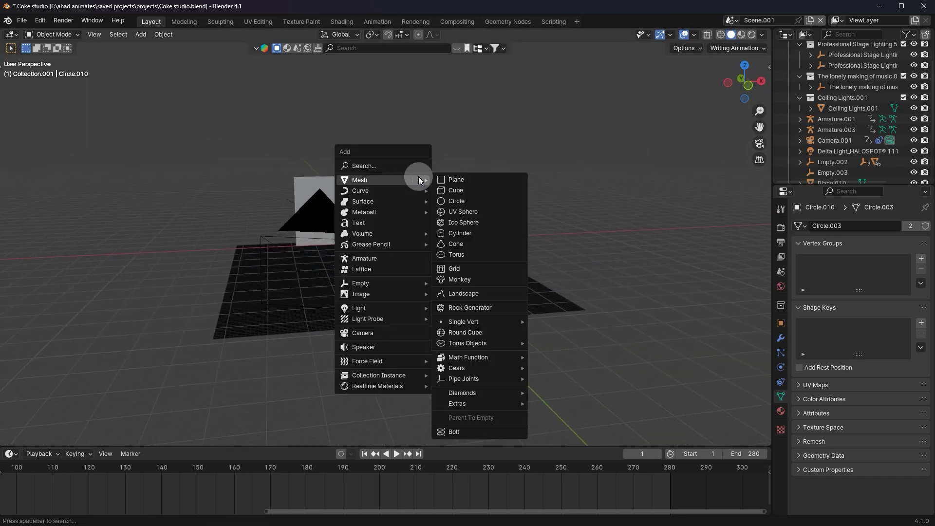
click(454, 190)
key(s)
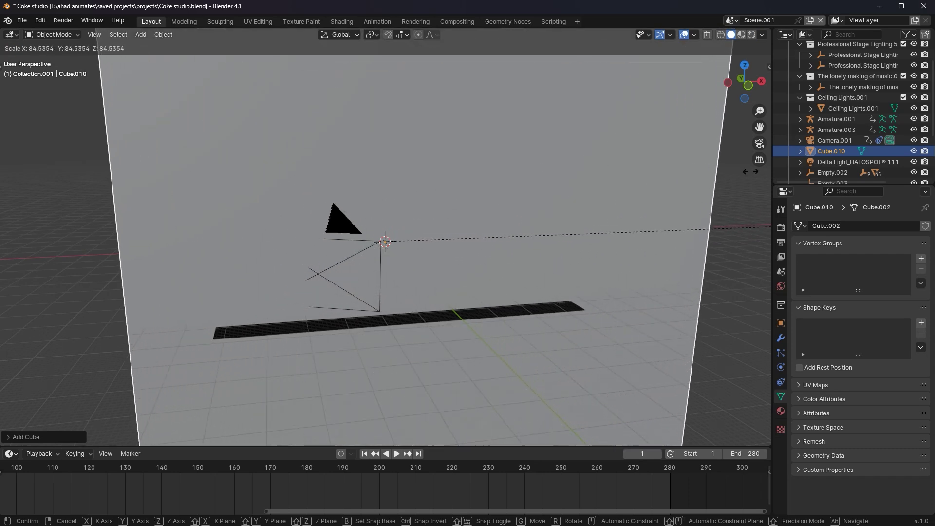
click(398, 73)
- Flatten the large cube along Z and move it vertically so it surrounds the stage
scroll(418, 89, down, 5)
key(s)
key(z)
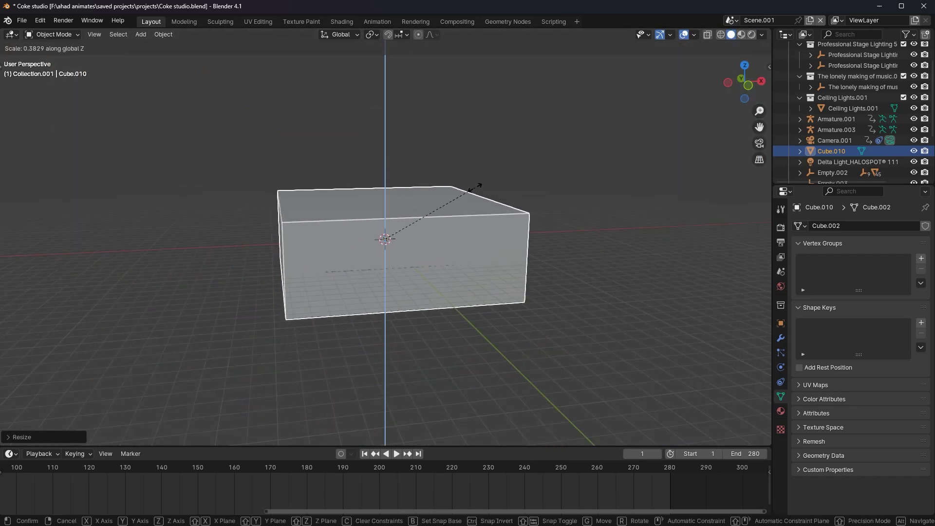
click(549, 156)
key(g)
key(z)
click(602, 130)
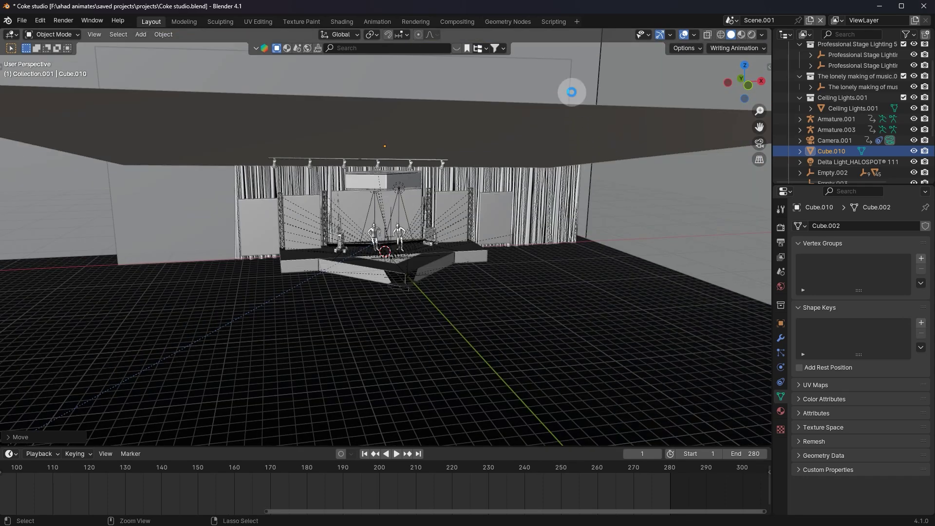
- Save the file and show the scene through the camera in Rendered shading
key(ctrl+s)
key(KP_0)
click(750, 34)
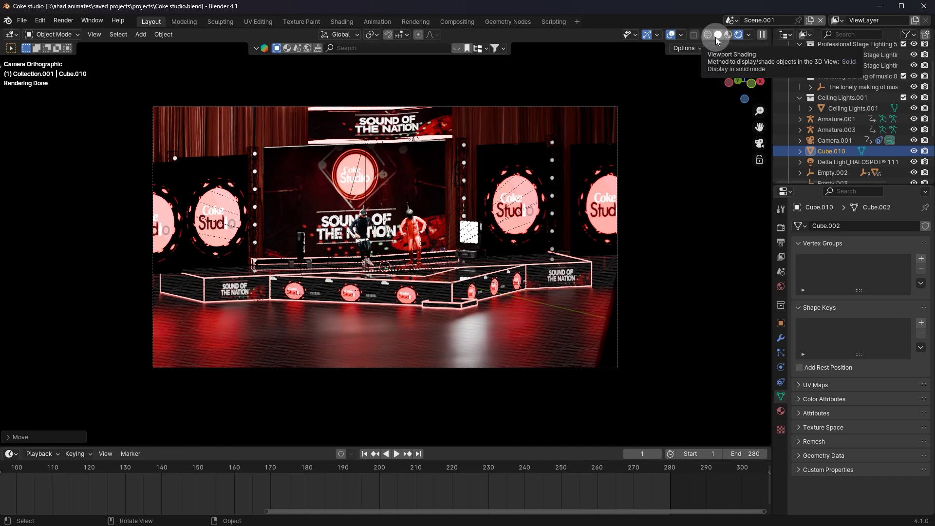
- Create a new material for the large cube in the Shading workspace
click(341, 21)
mouse_move(371, 98)
middle_down()
mouse_move(429, 131)
mouse_move(522, 132)
mouse_move(585, 395)
middle_up()
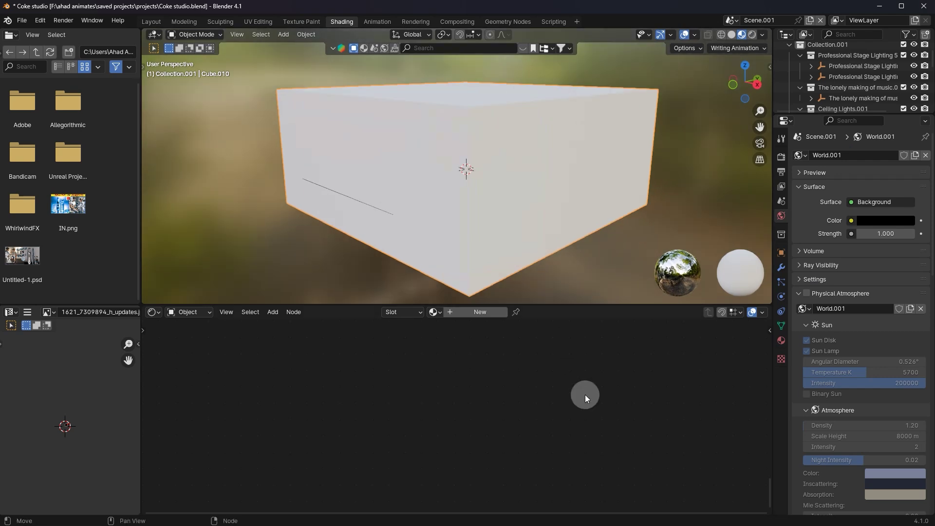
click(505, 315)
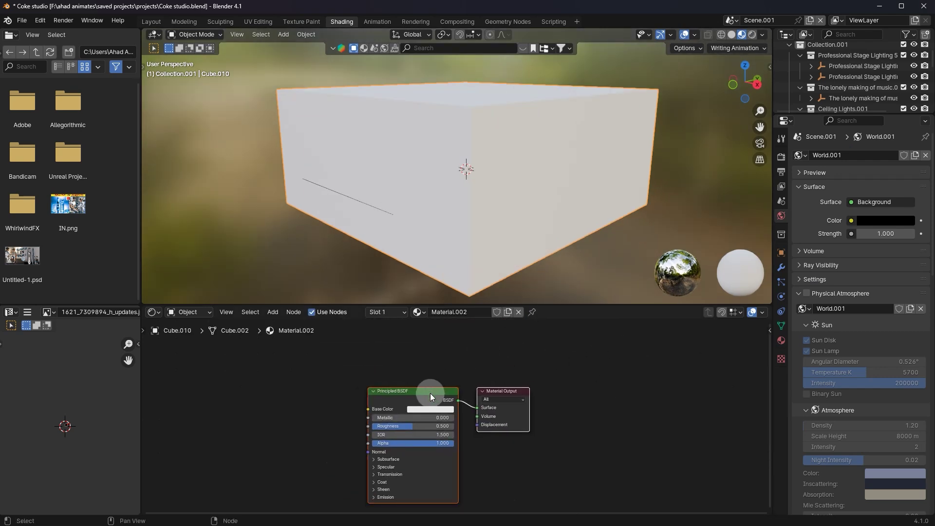
- Replace the Principled BSDF with a Principled Volume node and connect it to the Material Output's Volume input
key(Delete)
key(shift+a)
text(v)
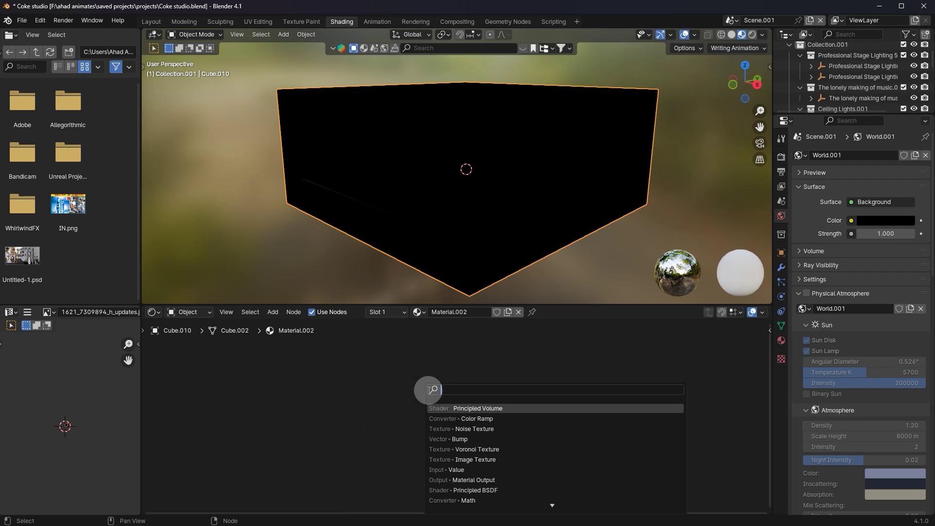
text(ol)
click(511, 426)
click(406, 397)
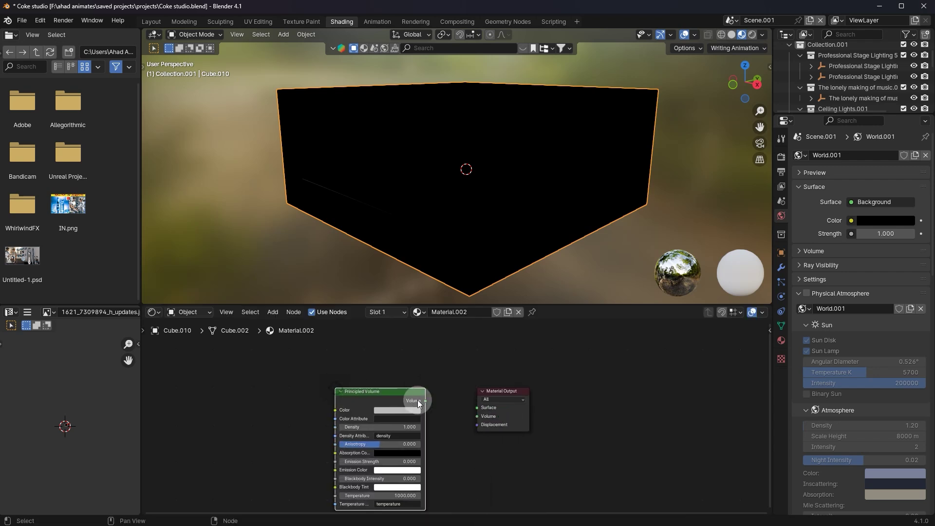
drag(476, 415, 476, 415)
middle_drag(447, 401, 483, 388)
- Show the camera view in Rendered shading and lower the Principled Volume's Density below 1
scroll(472, 136, up, 3)
click(762, 143)
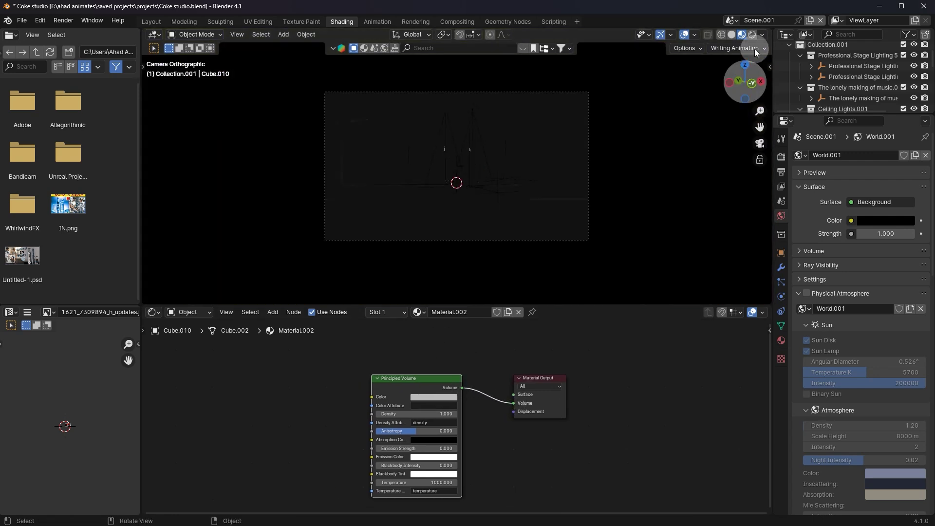
click(753, 34)
drag(420, 410, 390, 413)
click(442, 416)
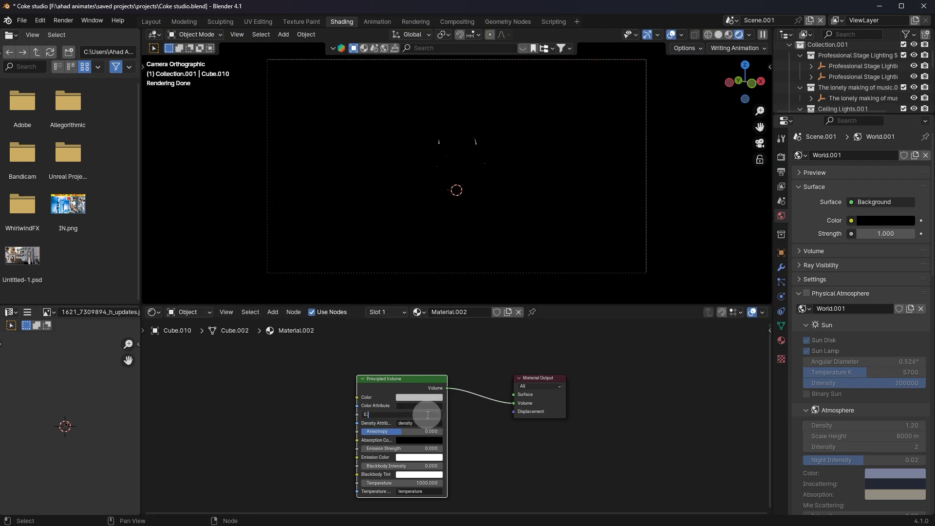
key(Return)
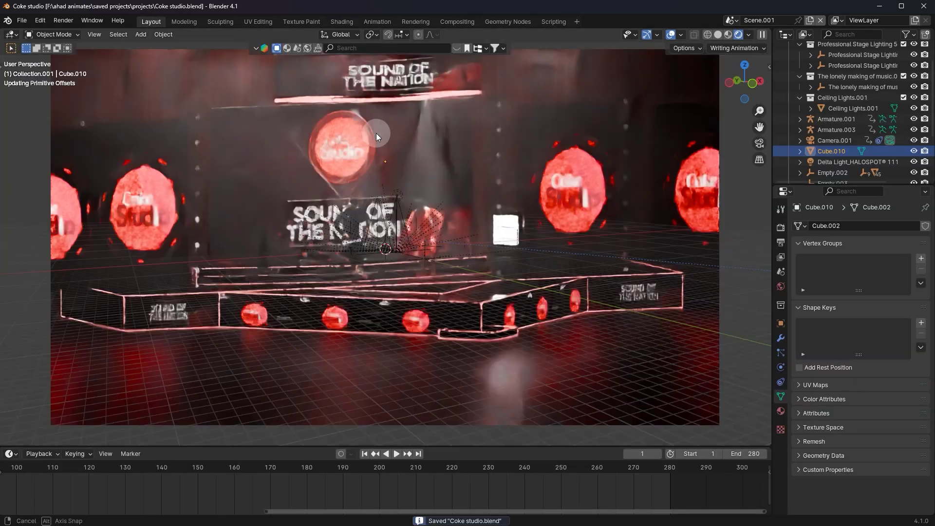
- Inspect the volumetric haze around the stage and ceiling lights in the Layout workspace, and return to the camera view
middle_drag(376, 132, 382, 92)
scroll(382, 91, down, 6)
scroll(384, 93, up, 1)
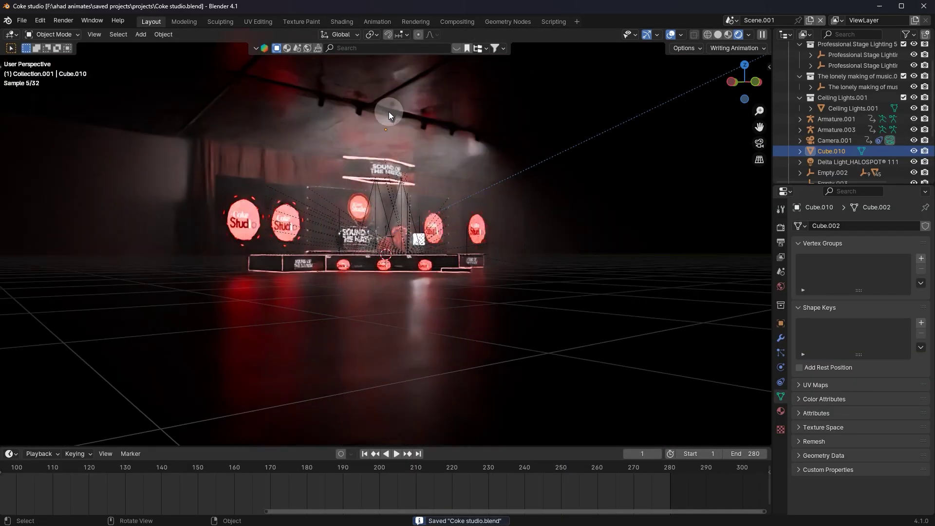
click(401, 116)
key(g)
key(Escape)
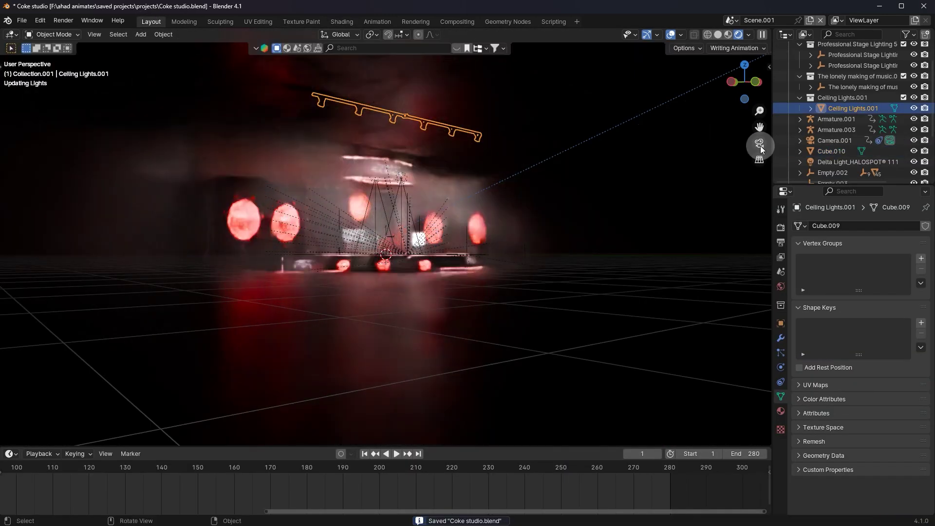
click(760, 143)
scroll(430, 79, down, 2)
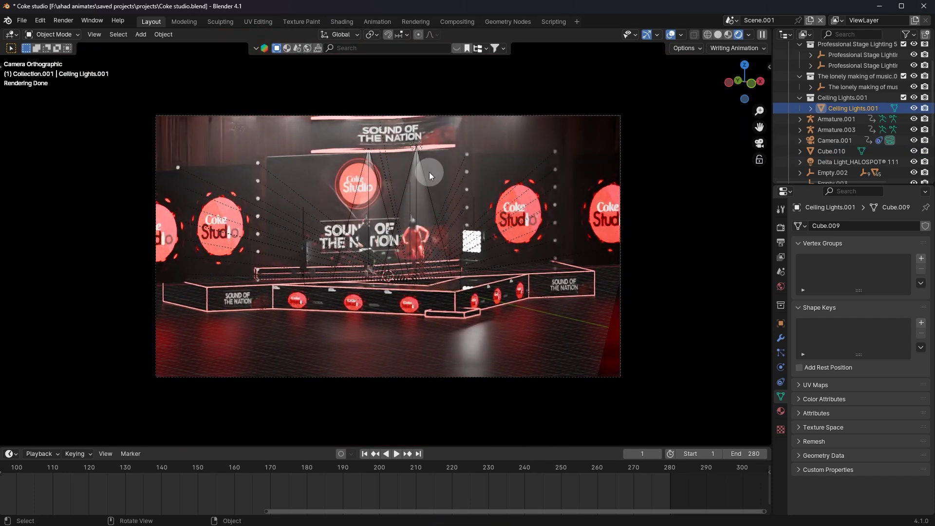
- Preview the rendered camera view without overlays and compare it with the large haze cube temporarily hidden, restoring the cube at the end
click(671, 35)
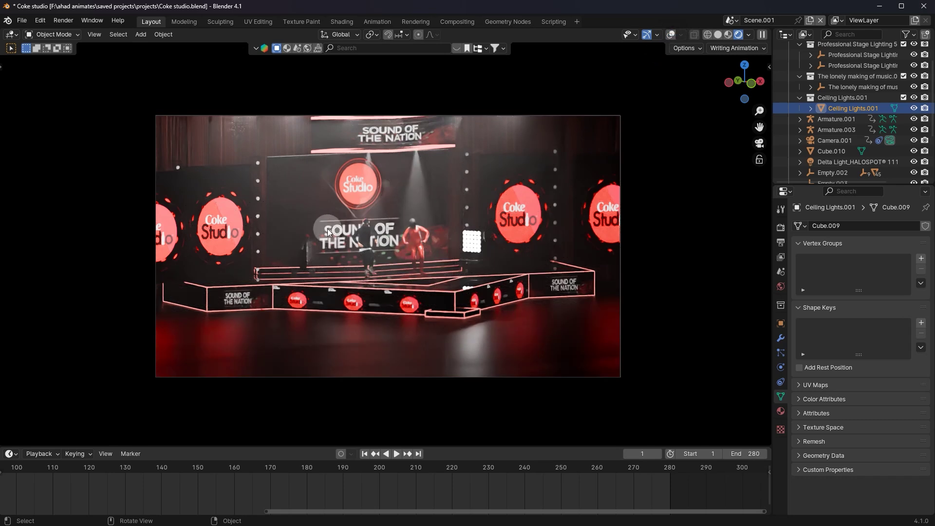
click(850, 149)
right_click(435, 154)
key(Escape)
key(h)
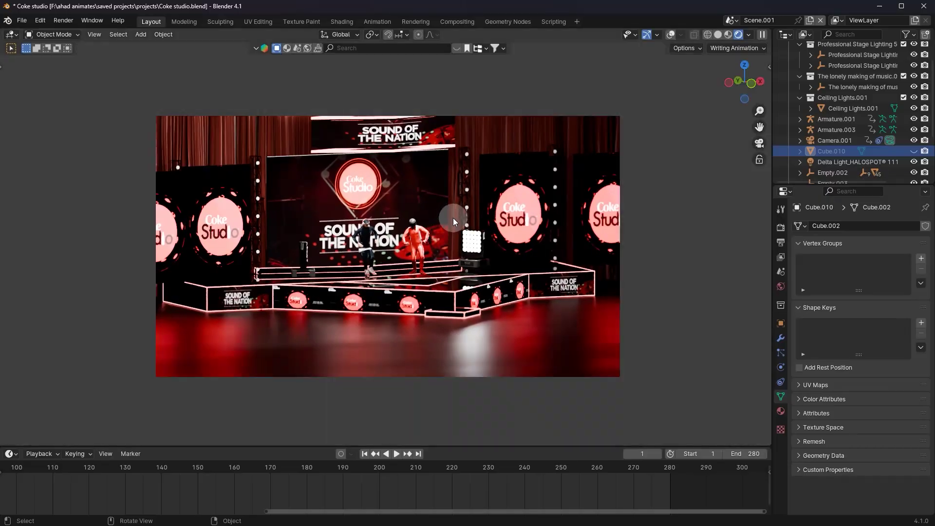
scroll(450, 209, up, 5)
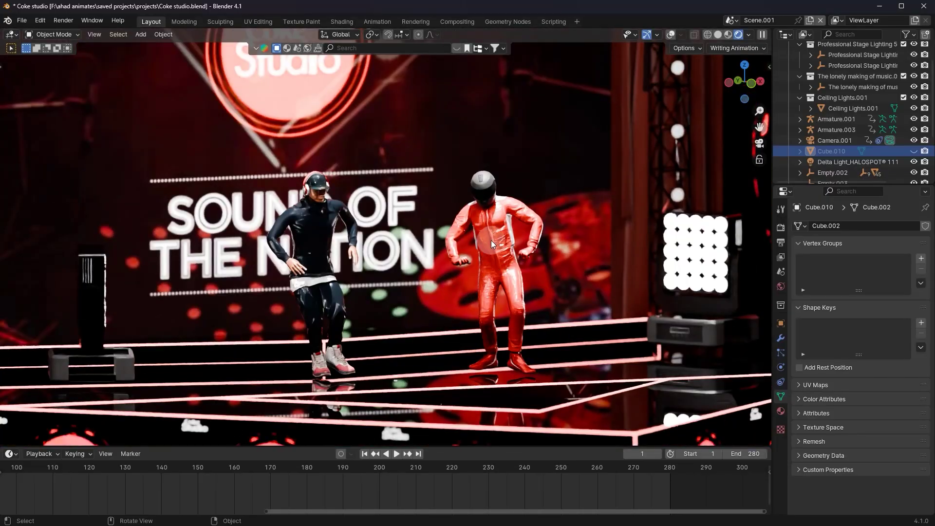
key(KP_0)
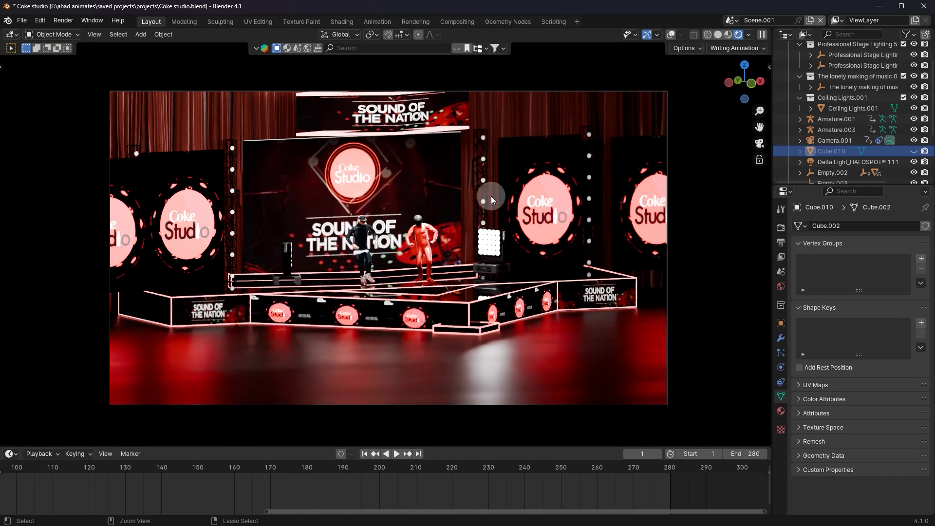
key(ctrl+z)
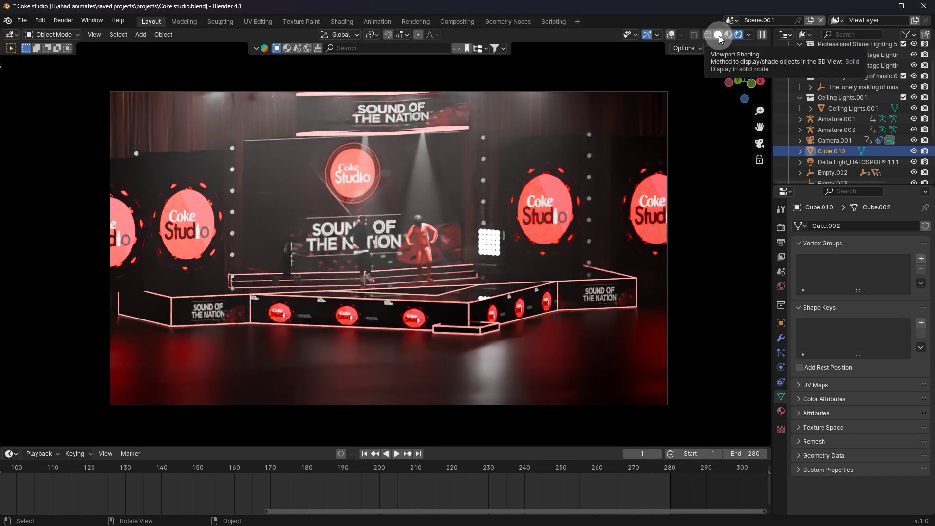
- Turn the overlays back on and examine the large haze cube from outside in Solid shading
click(719, 36)
click(687, 38)
scroll(557, 140, down, 5)
scroll(566, 159, down, 6)
middle_drag(557, 139, 567, 160)
key(z)
right_click(608, 163)
click(612, 162)
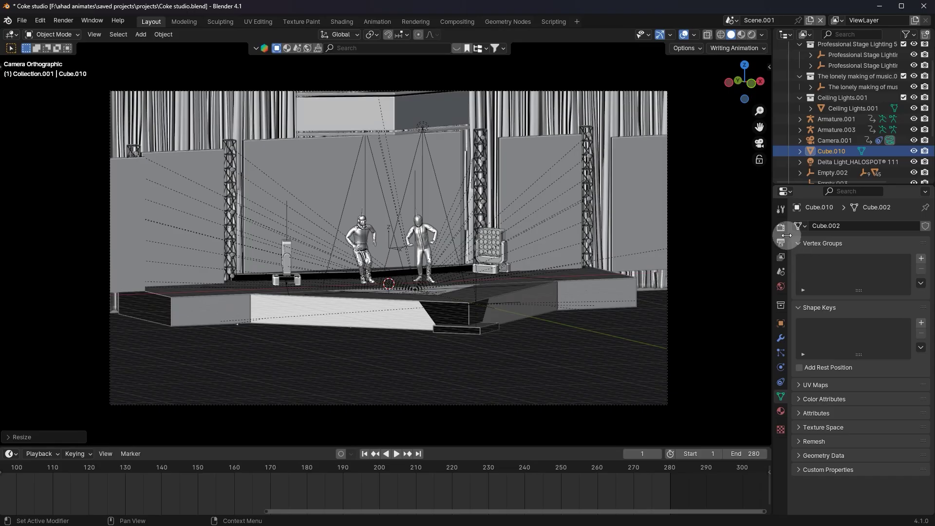
- Open the scene's render properties and show the camera view in Rendered shading
click(782, 230)
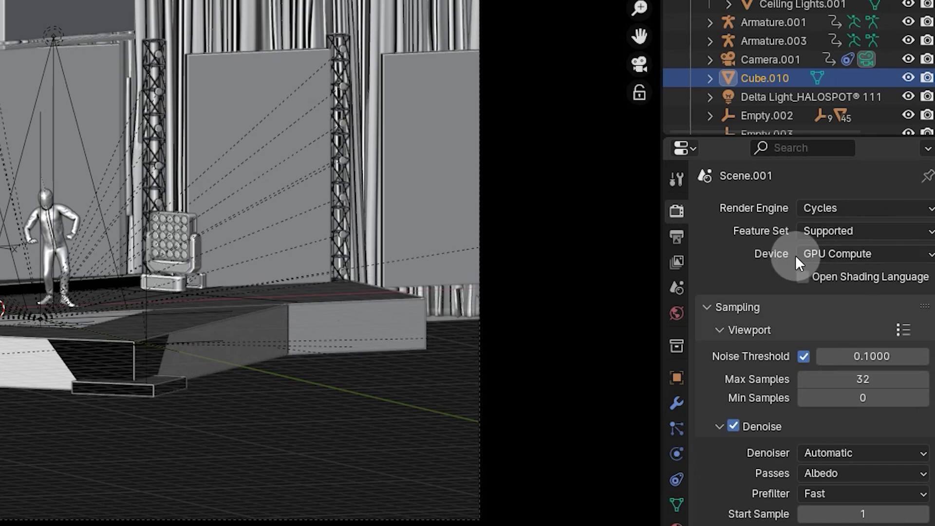
scroll(805, 251, down, 5)
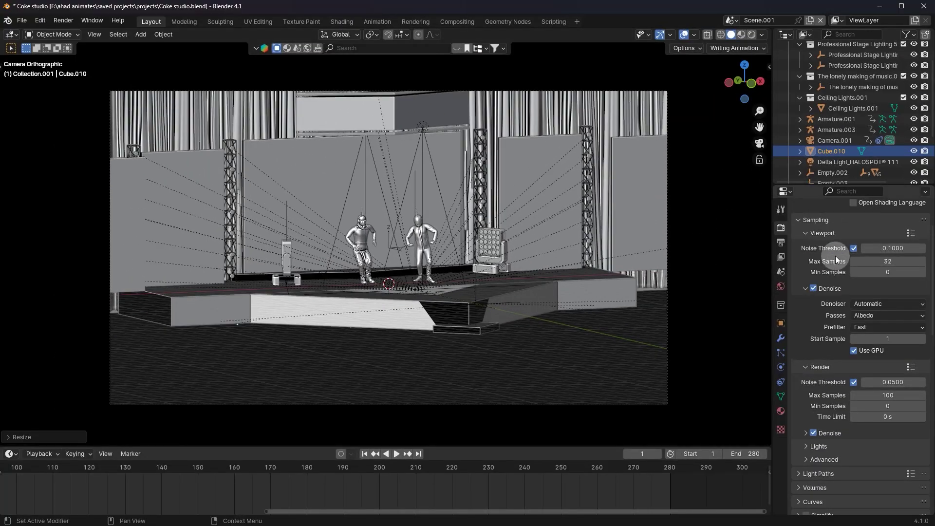
click(755, 35)
mouse_move(657, 78)
middle_down()
mouse_move(547, 154)
mouse_move(595, 129)
middle_up()
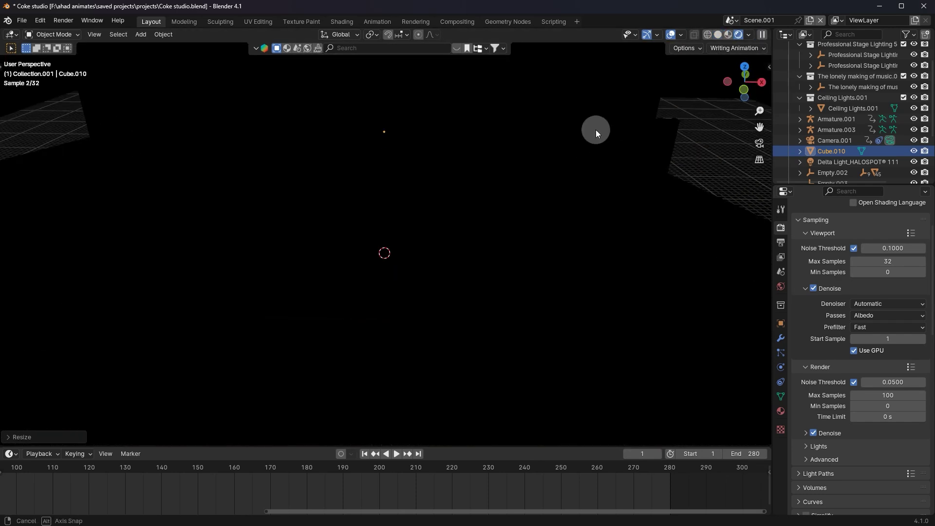
click(760, 142)
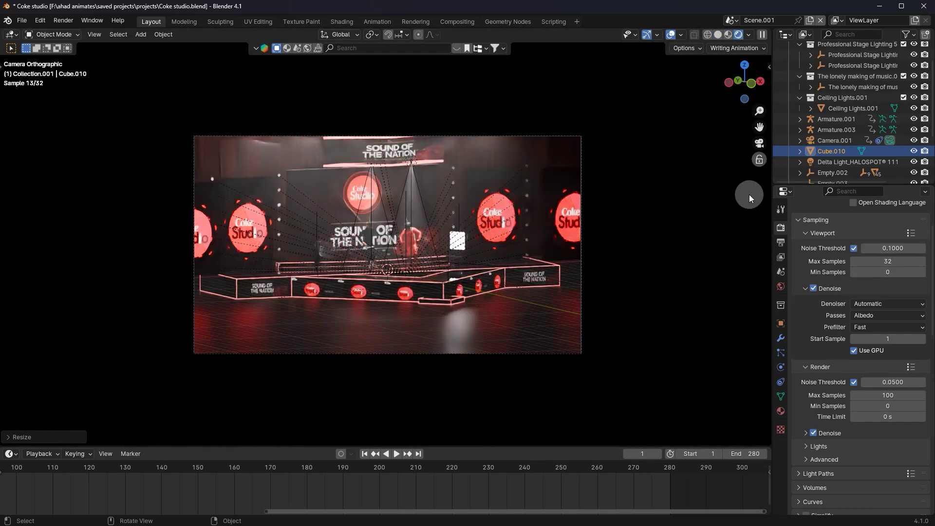
- Review the sampling, denoise and Motion Blur settings down to the Color Management section
click(882, 261)
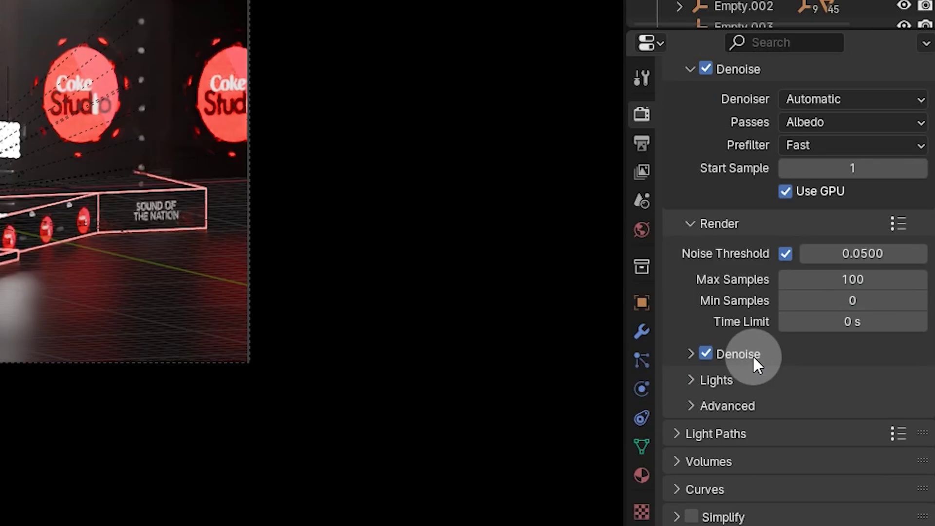
scroll(712, 355, down, 15)
scroll(764, 366, up, 7)
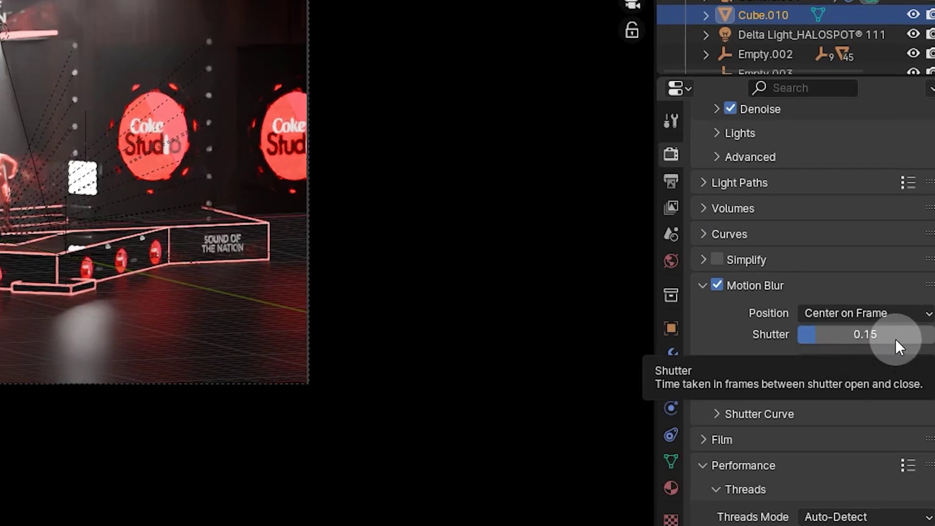
scroll(780, 375, down, 10)
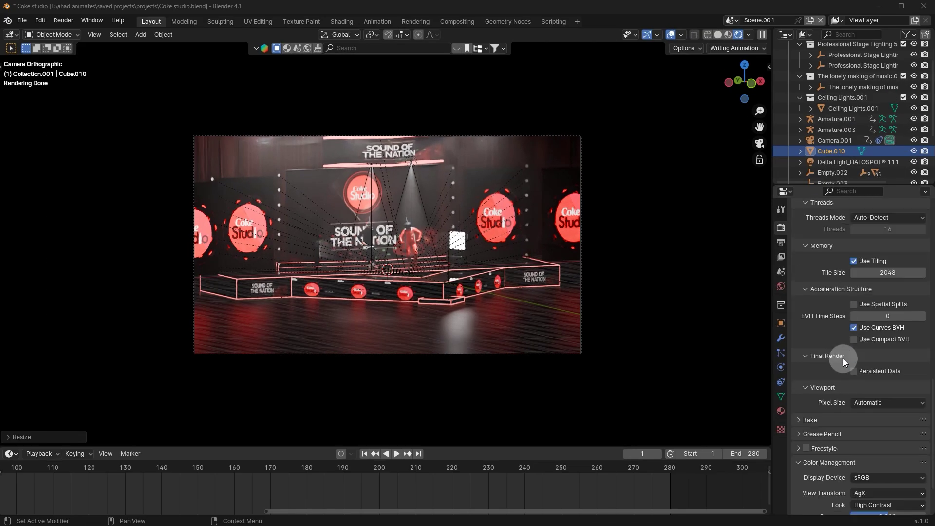
scroll(843, 358, down, 4)
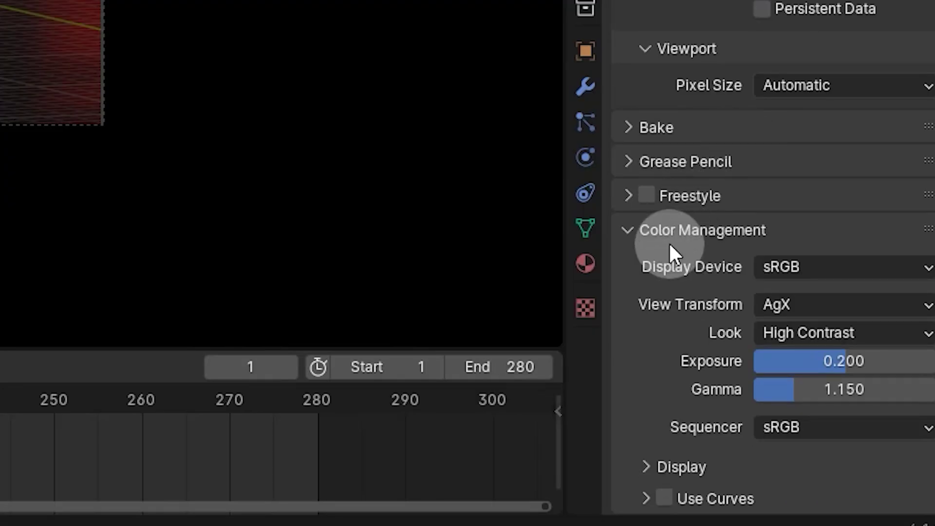
- Try the None look with the AgX view transform in the color management settings
click(819, 305)
click(777, 364)
click(765, 336)
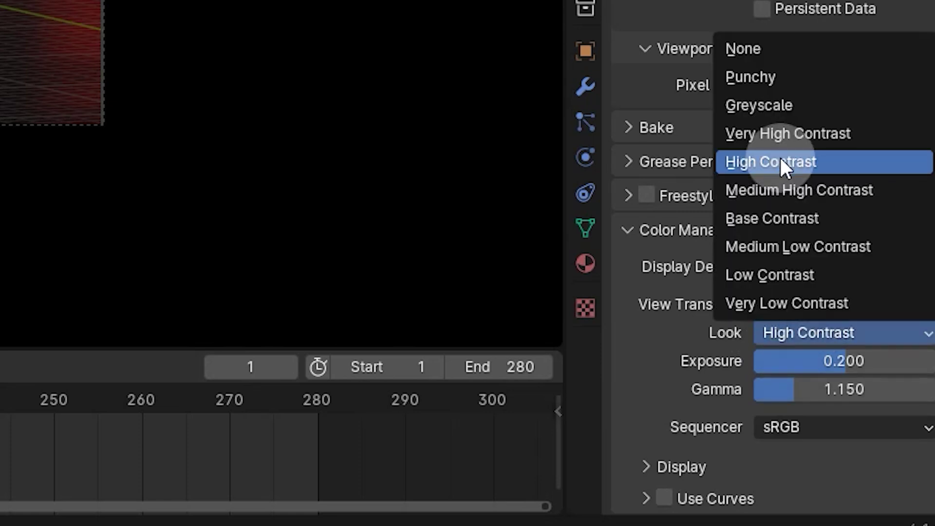
click(765, 52)
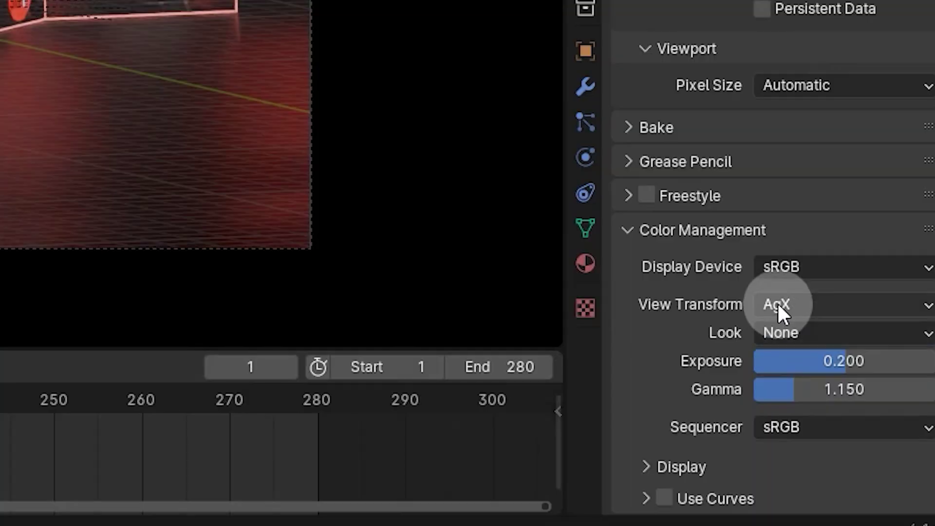
- Keep AgX as the view transform and set the color management look to High Contrast
click(860, 427)
click(791, 358)
click(779, 333)
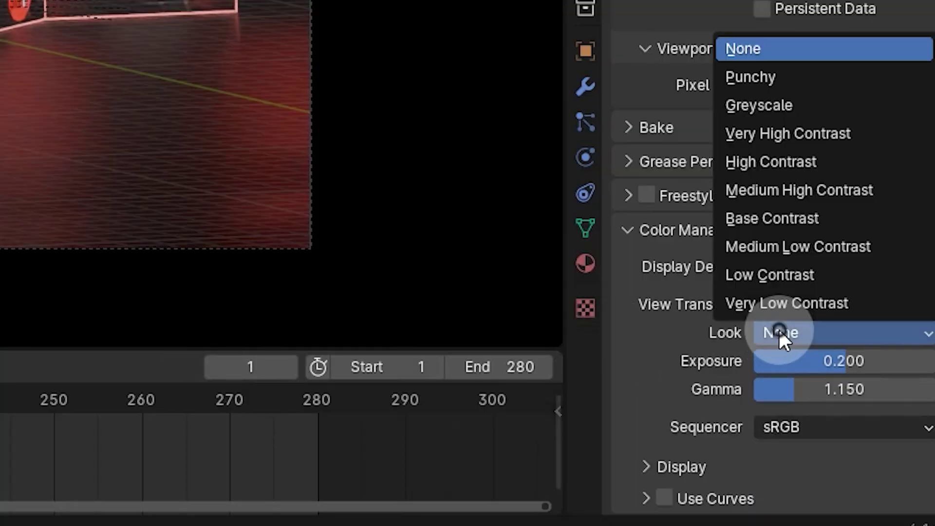
click(824, 164)
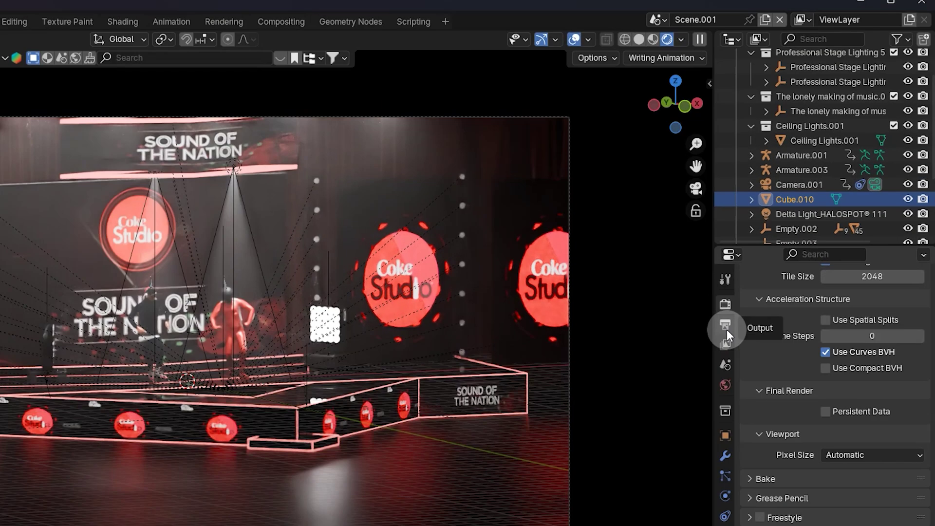
- Apply the HDTV 1080p preset to the render format in the output properties
click(726, 328)
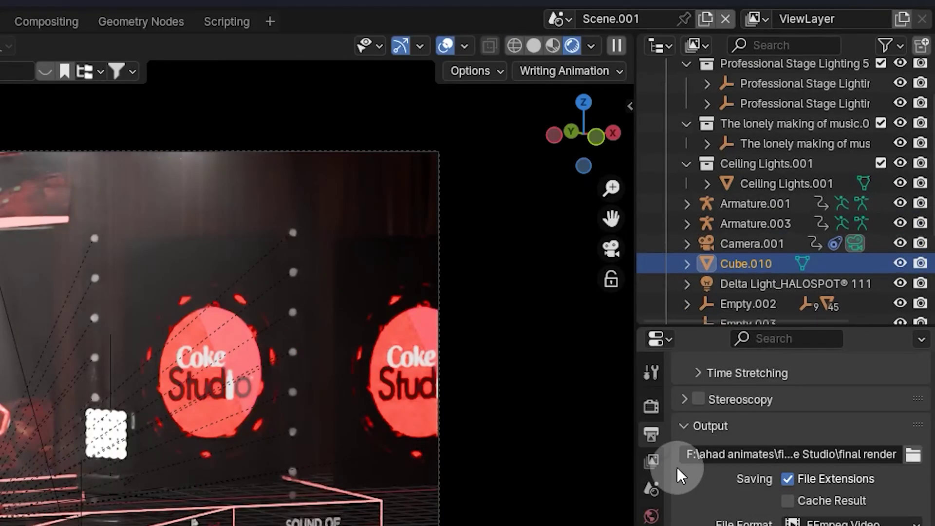
scroll(799, 439, up, 8)
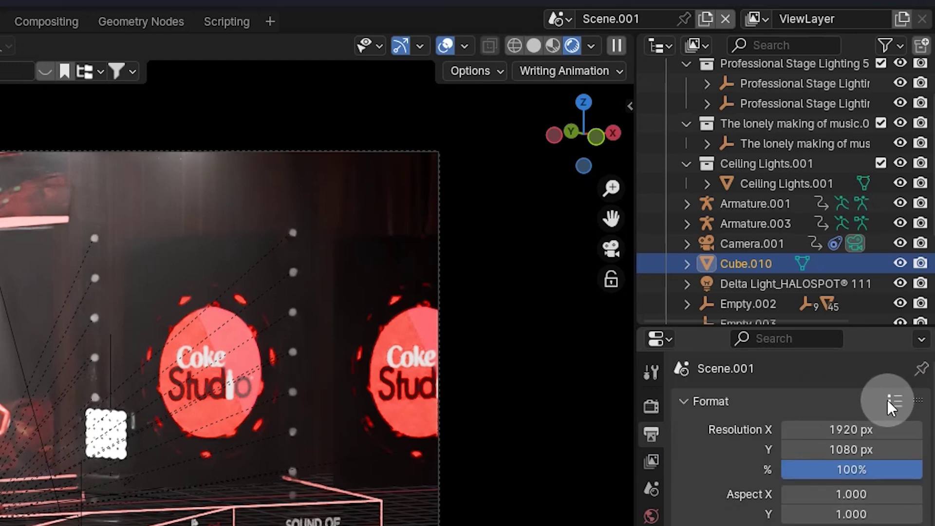
click(889, 400)
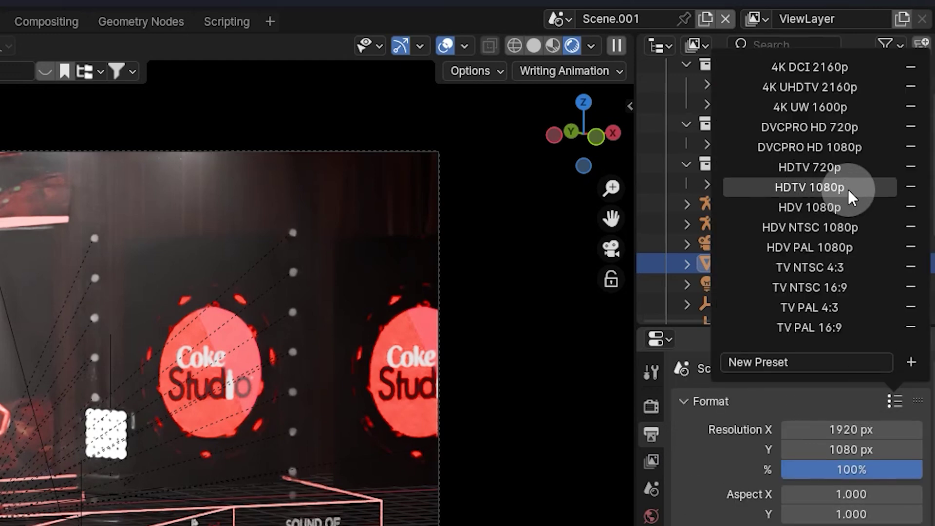
click(829, 189)
- Set the output file format to FFmpeg Video and the encoding container to MPEG-4
scroll(831, 439, down, 5)
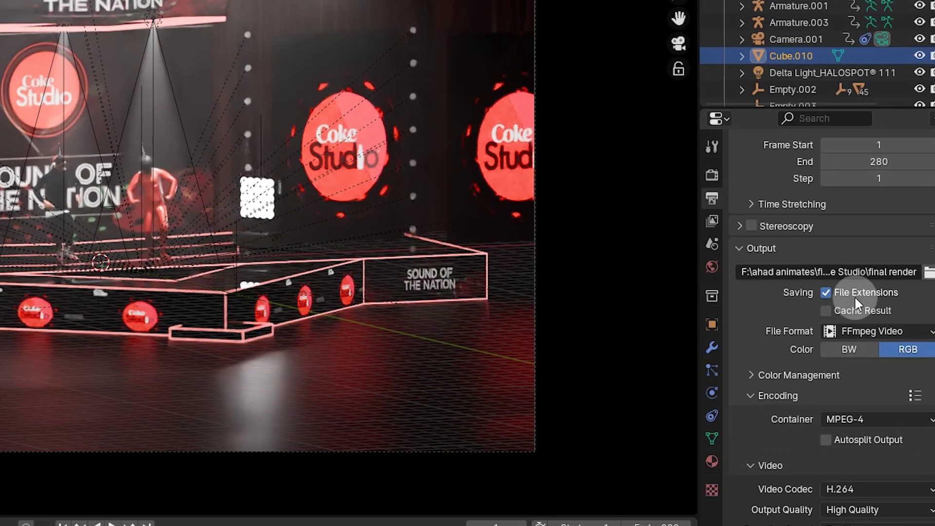
click(870, 332)
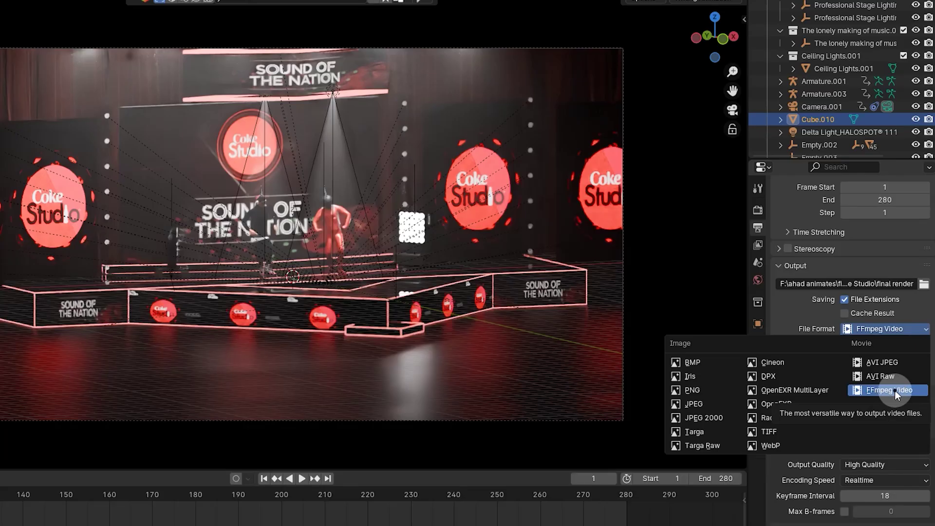
click(878, 412)
scroll(840, 374, down, 3)
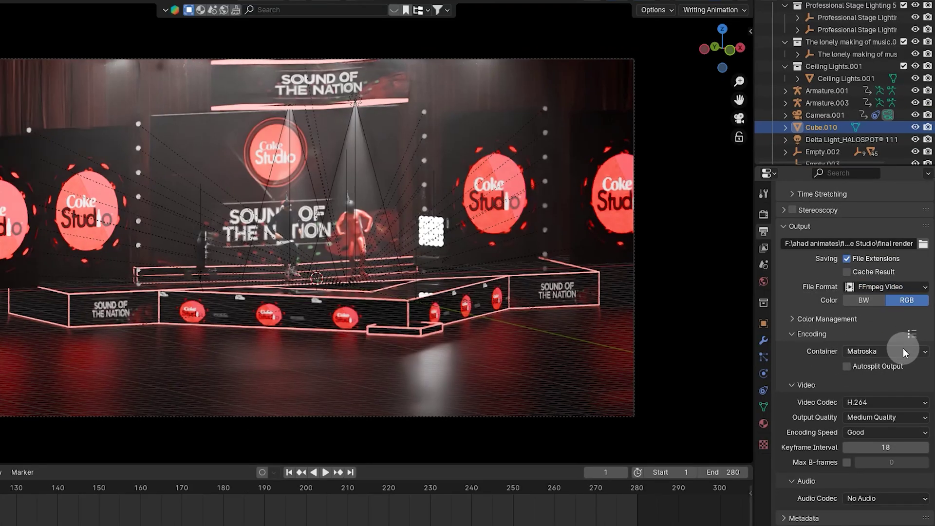
click(879, 352)
click(875, 391)
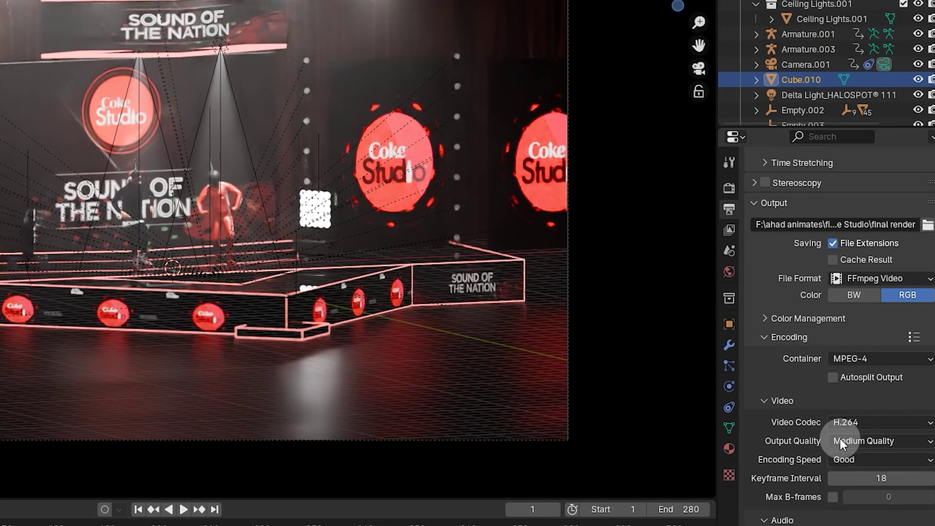
- Set the video output quality to High Quality and the encoding speed to Realtime, and return to the render properties
click(840, 441)
click(850, 505)
click(856, 460)
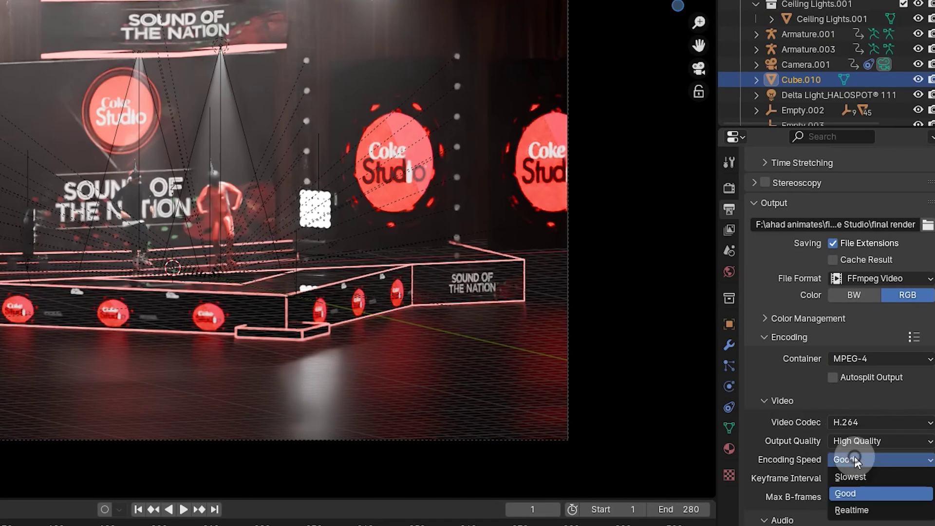
click(849, 462)
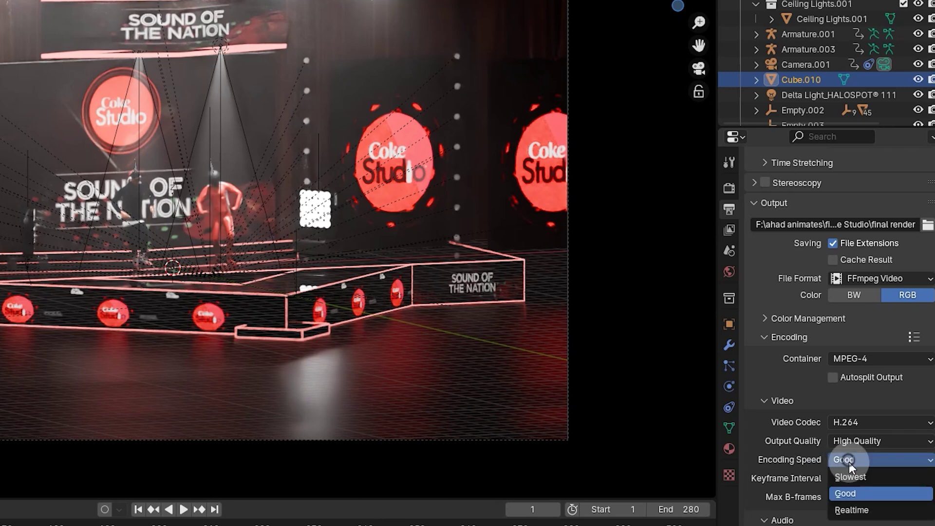
click(846, 510)
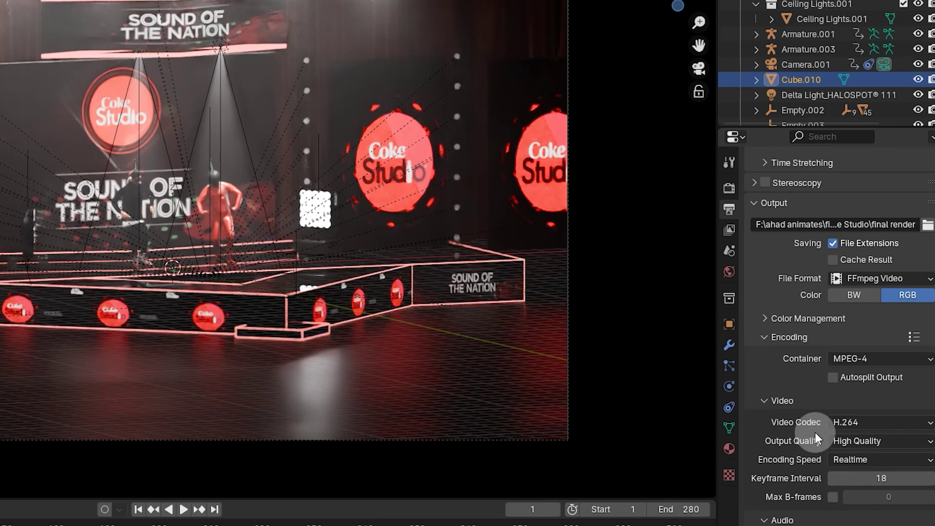
scroll(815, 428, up, 10)
click(729, 188)
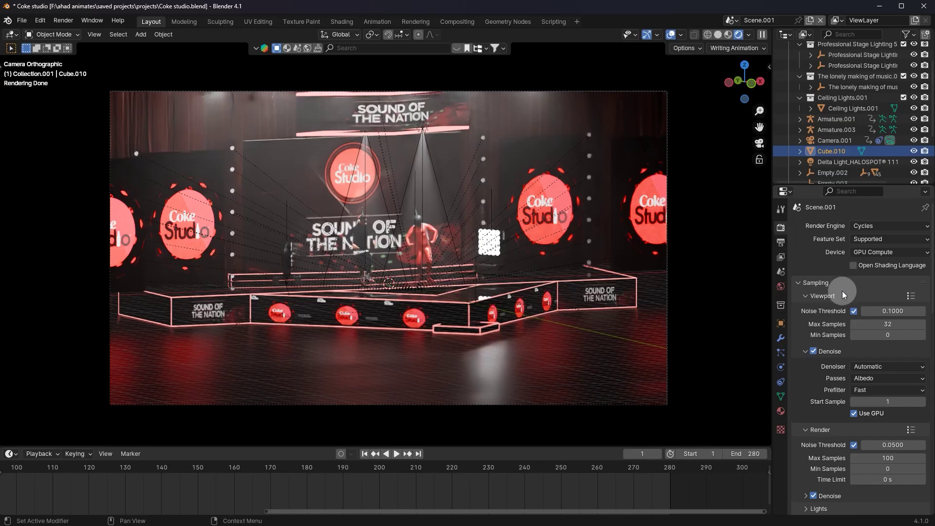